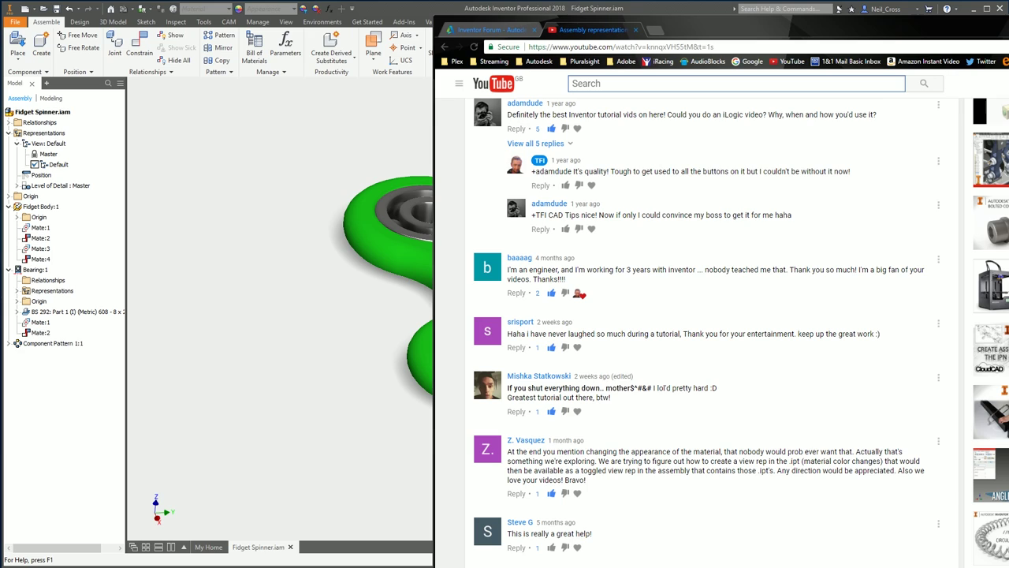
- Switch to Inventor and open the green Fidget Body part from the Fidget Spinner assembly in its own window
key(alt+Tab)
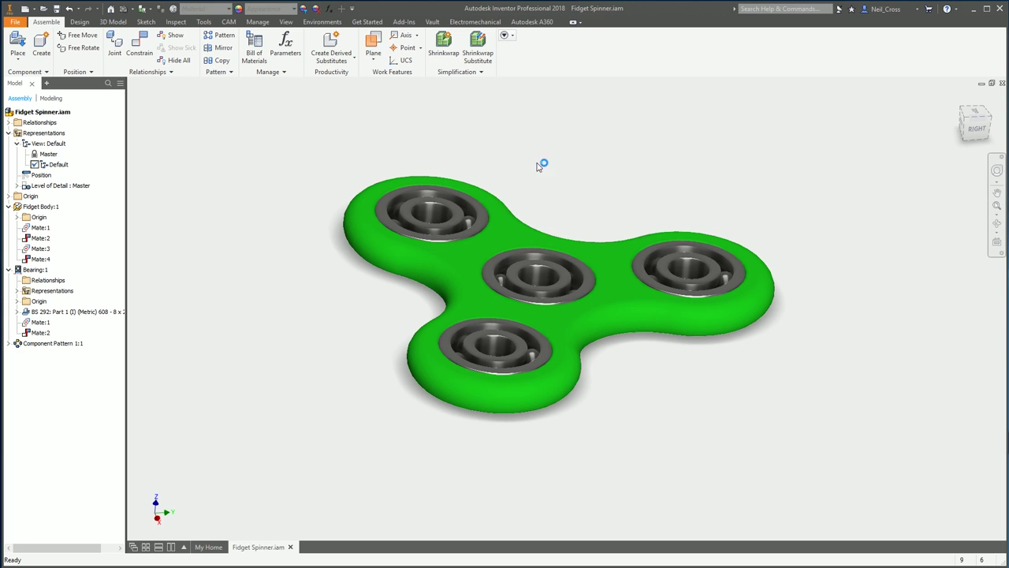
click(459, 293)
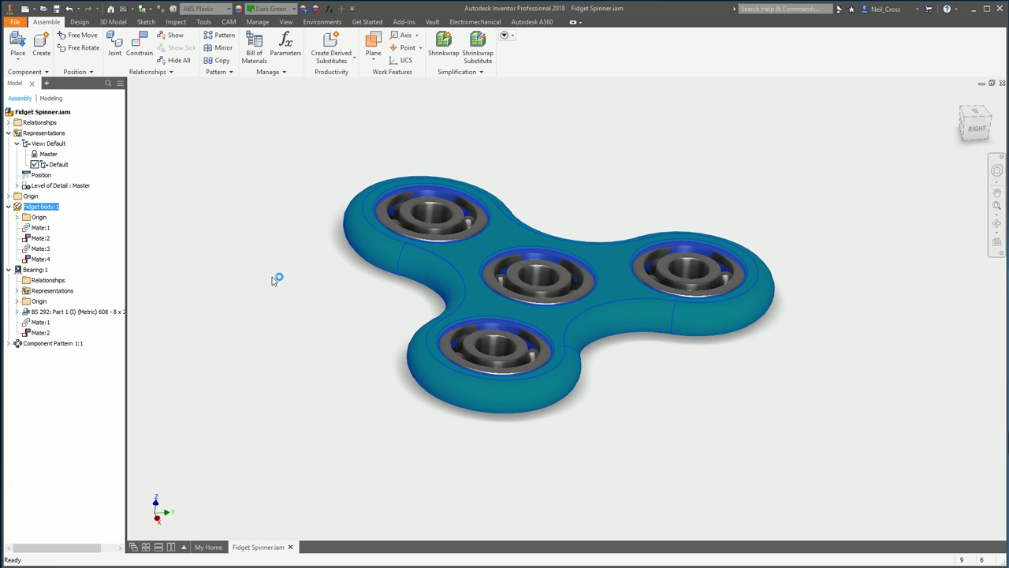
click(267, 327)
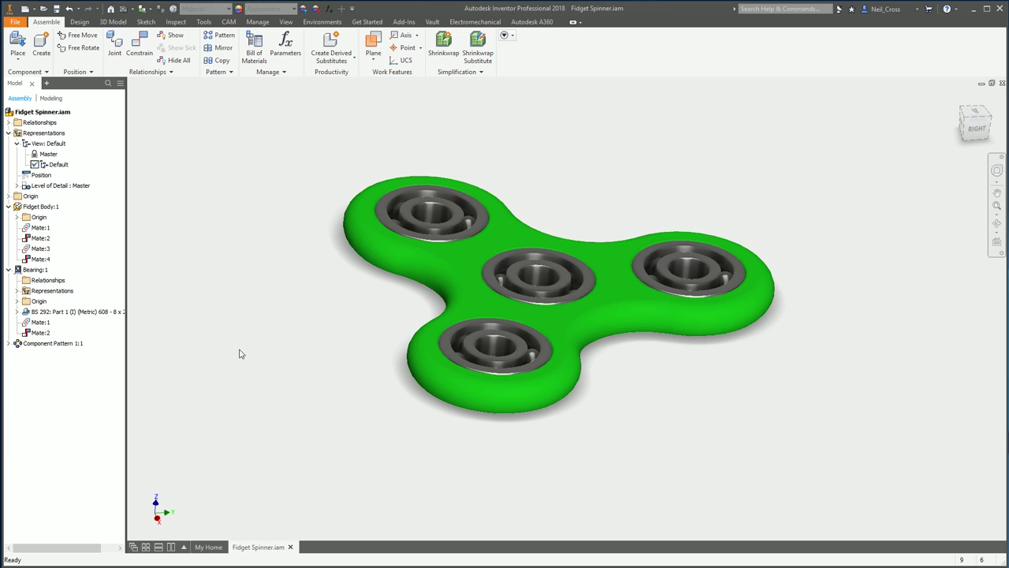
click(406, 273)
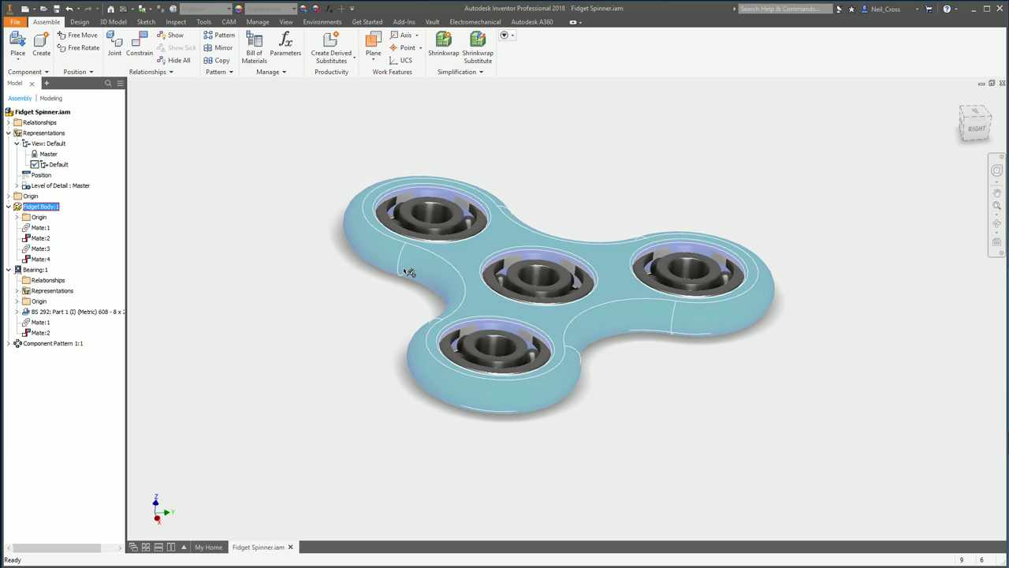
right_click(404, 272)
click(406, 237)
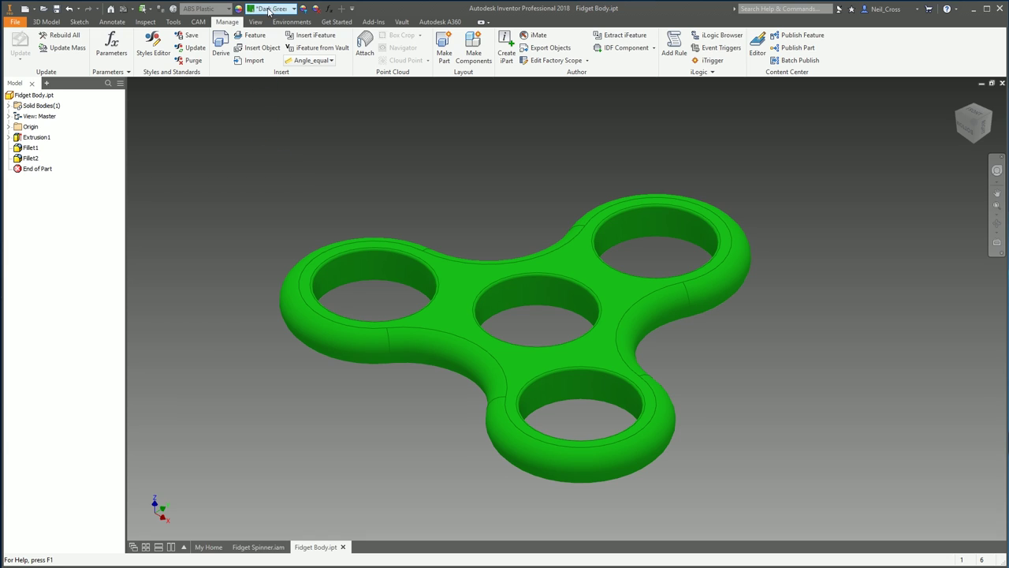
- Create a new view representation in the Fidget Body part and name it Red
click(9, 116)
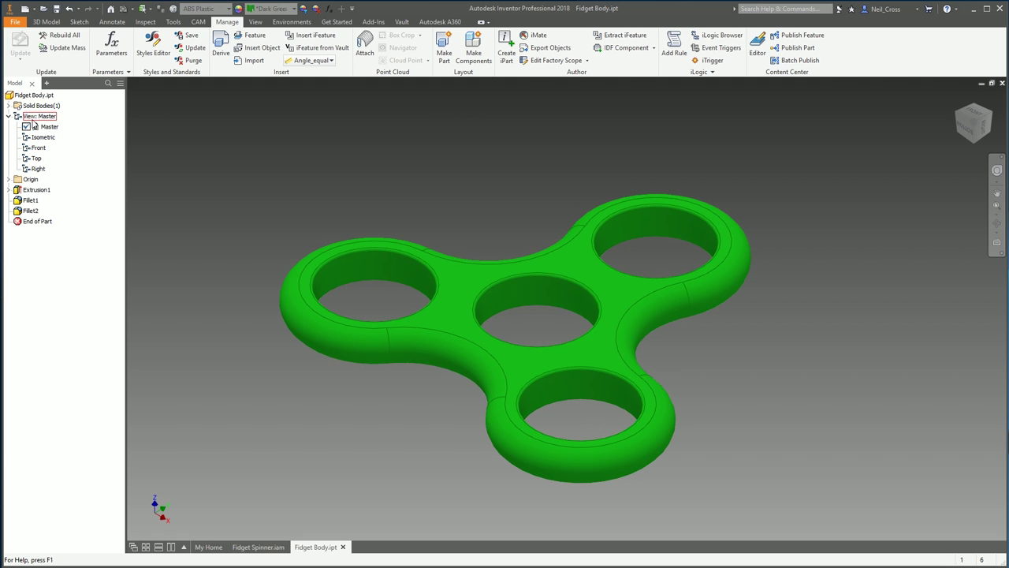
right_click(37, 118)
click(48, 123)
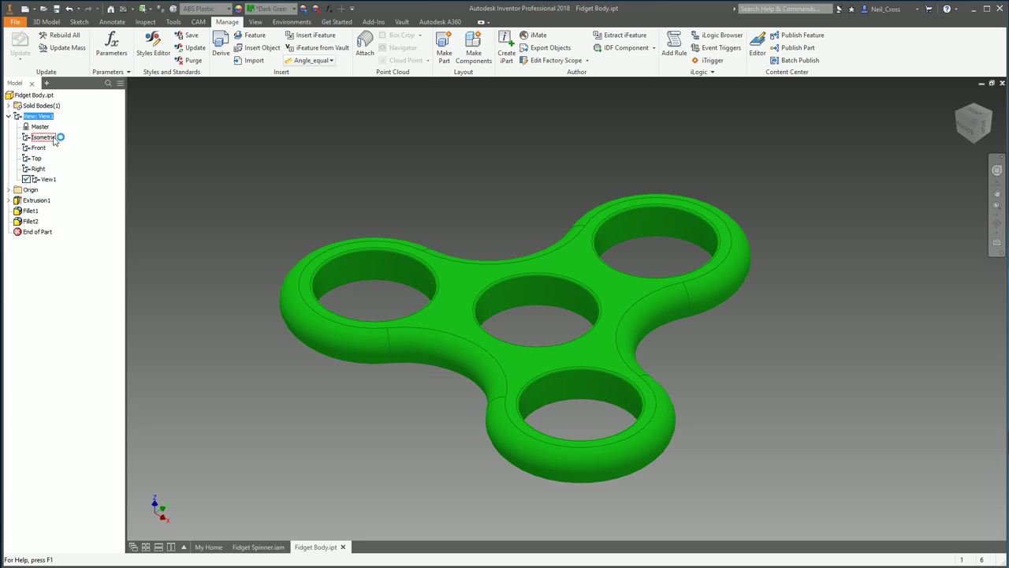
click(49, 181)
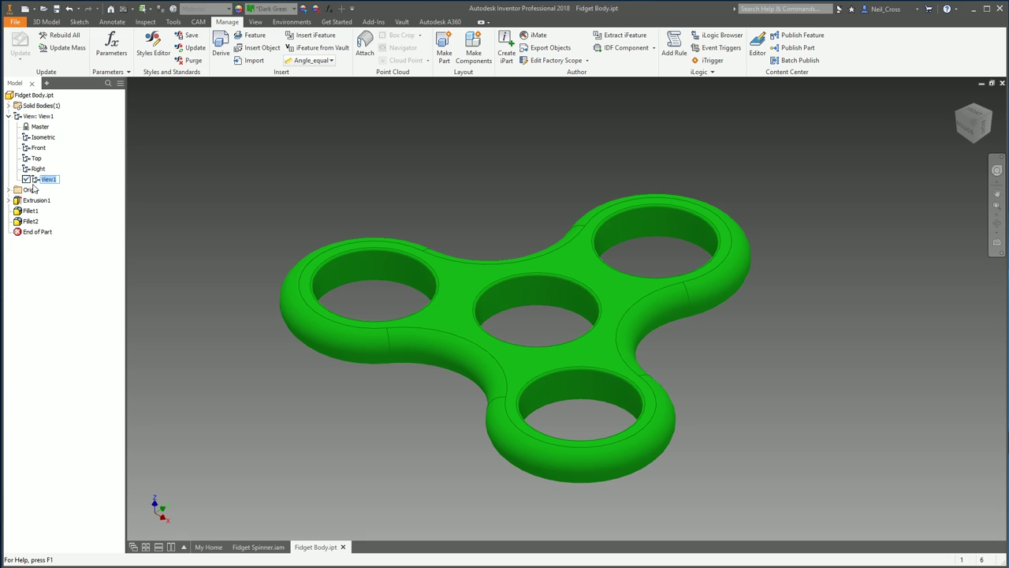
text(Tes)
key(Return)
- Add two more view representations to the Fidget Body part, named Blue and Green
right_click(43, 117)
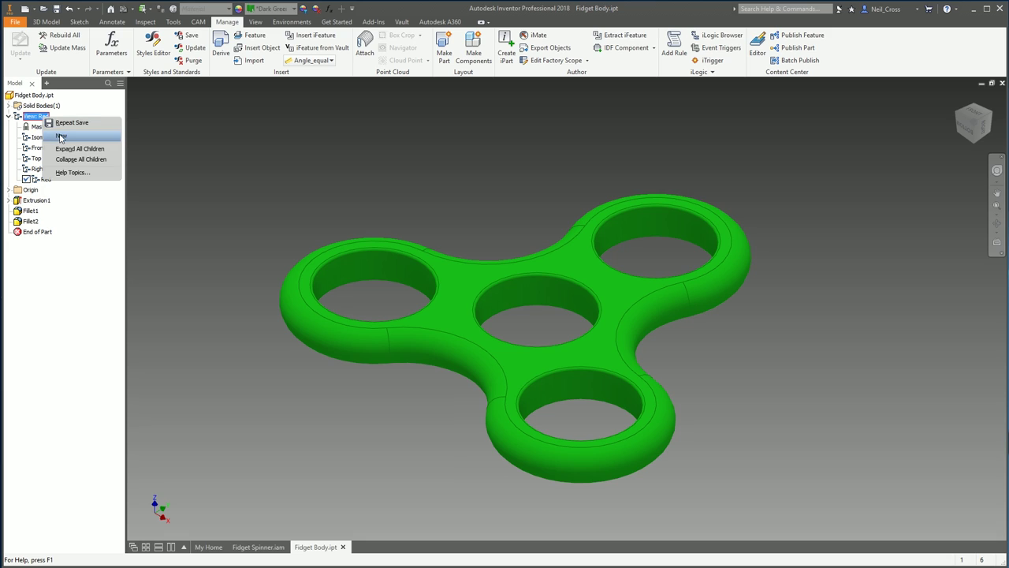
click(63, 139)
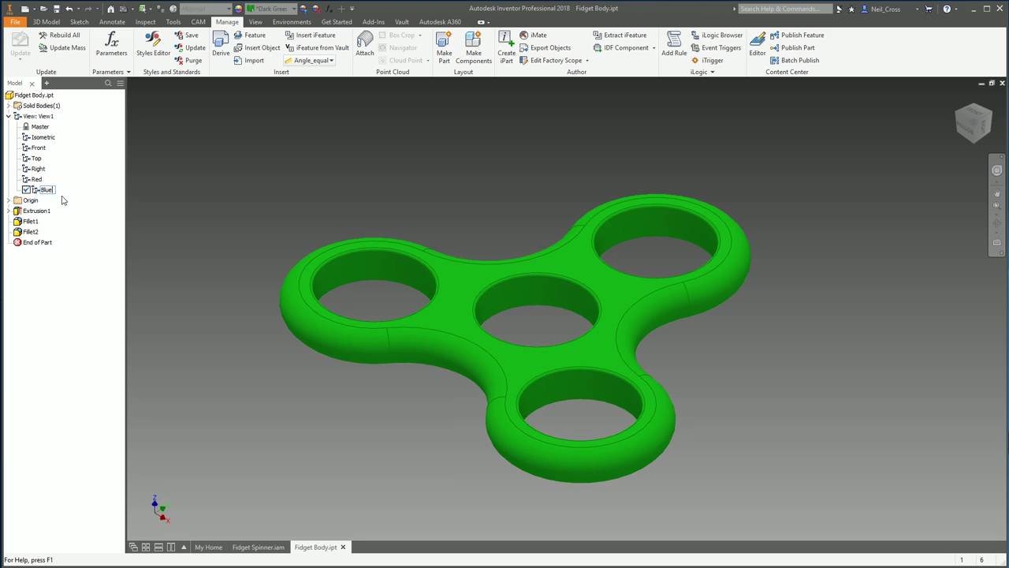
key(Return)
right_click(39, 116)
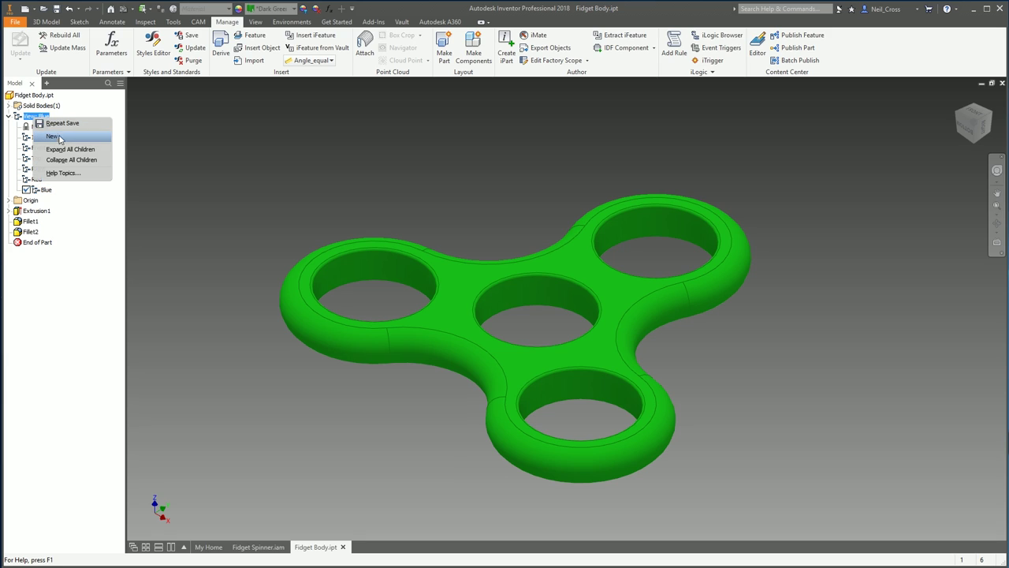
click(59, 138)
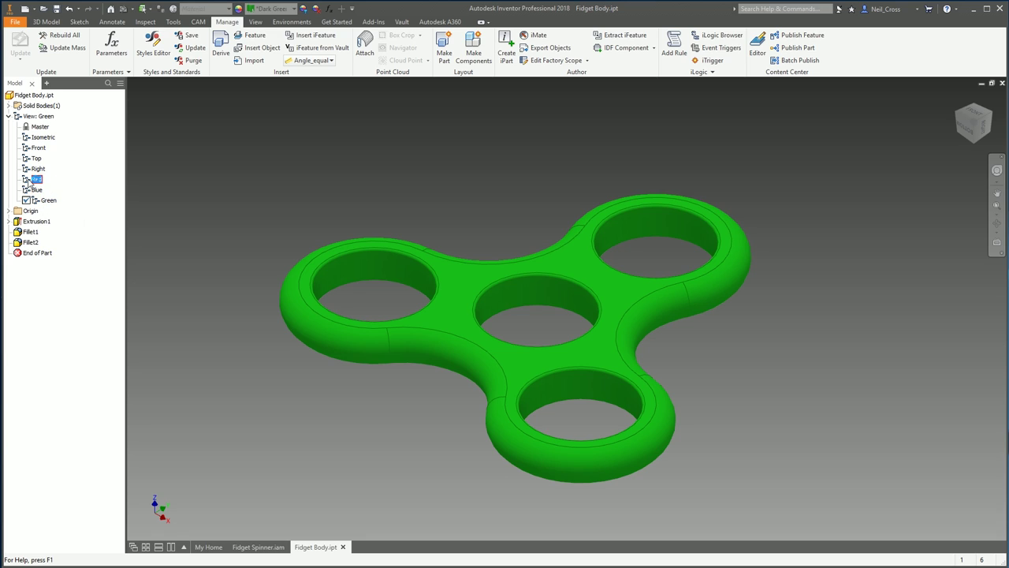
text(Red)
key(Return)
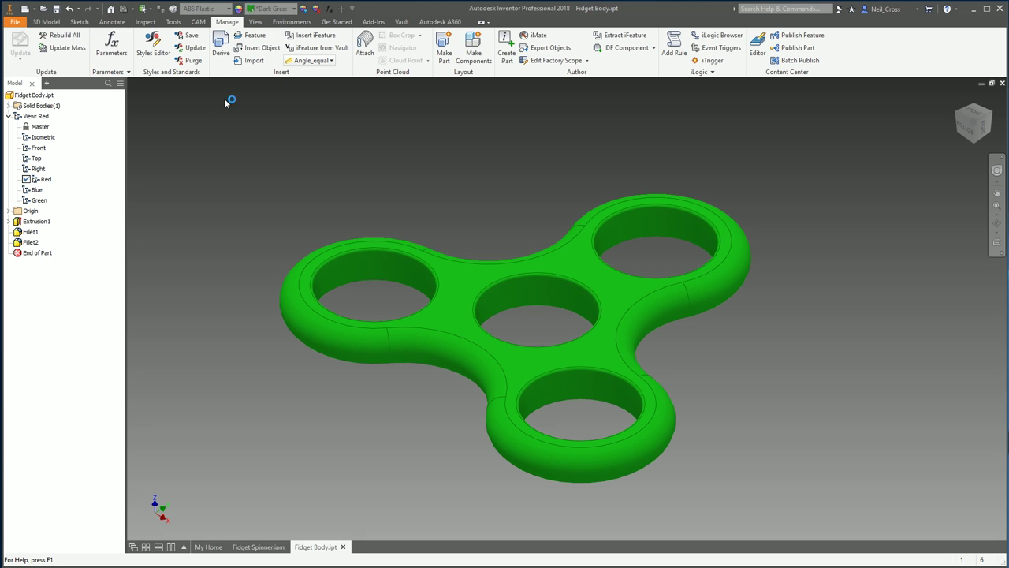
- Apply the Smooth - Burnt Red appearance to the part in its Red view representation
click(270, 9)
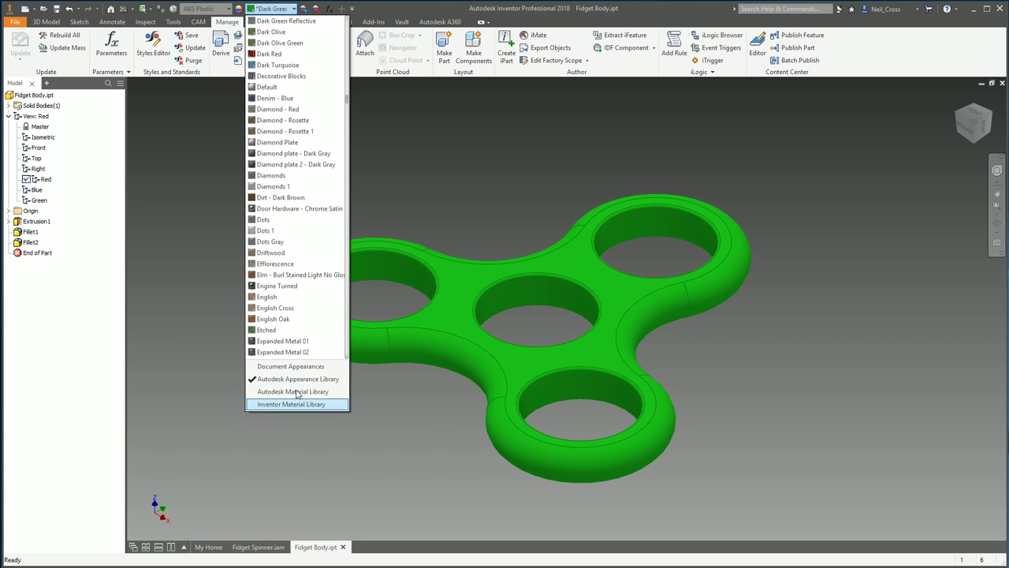
scroll(349, 103, down, 2)
drag(349, 103, 349, 280)
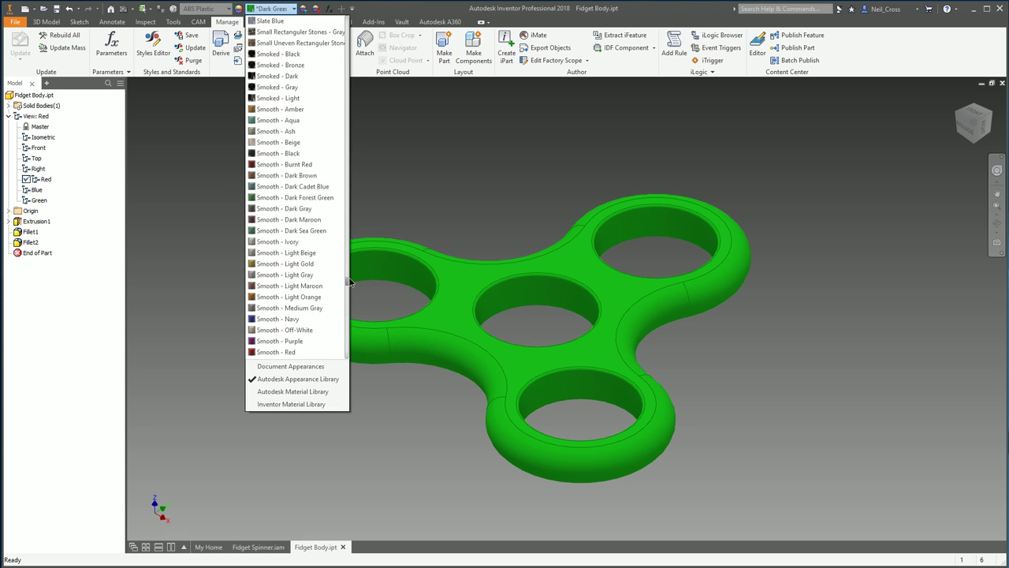
click(300, 164)
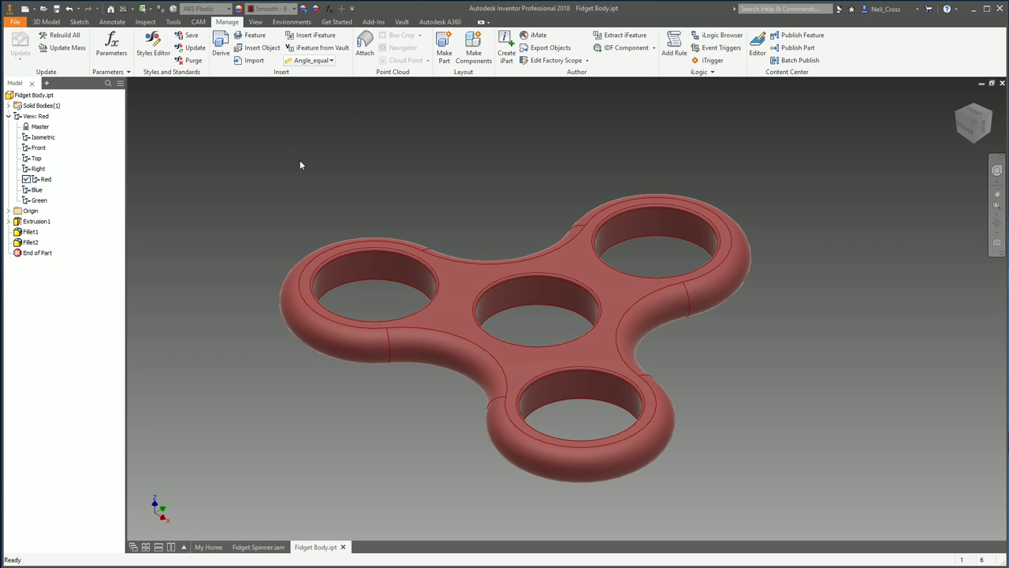
- Activate the Blue view representation and apply the Smooth - Navy appearance to the part
double_click(37, 190)
click(284, 9)
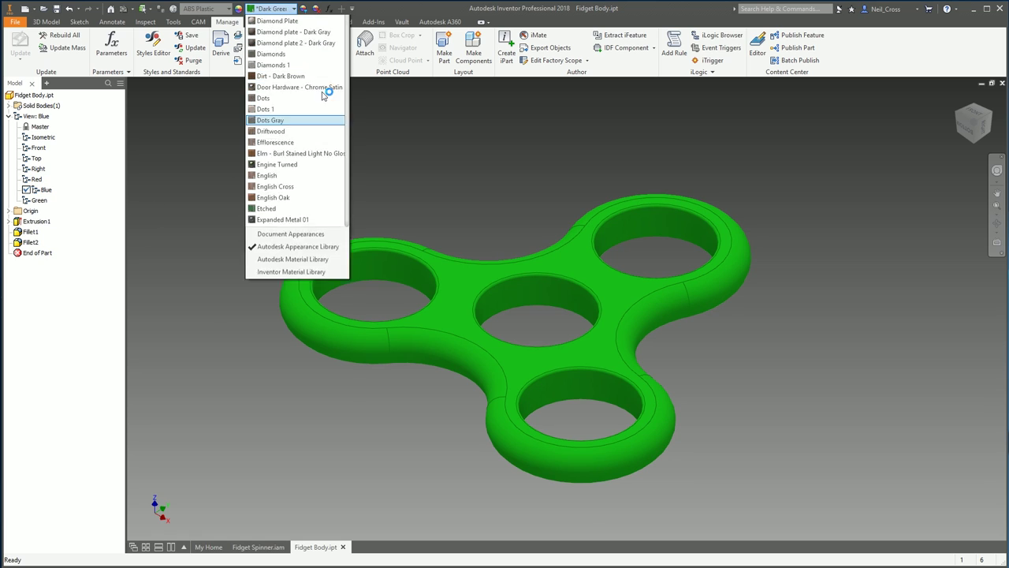
drag(348, 99, 348, 285)
click(284, 175)
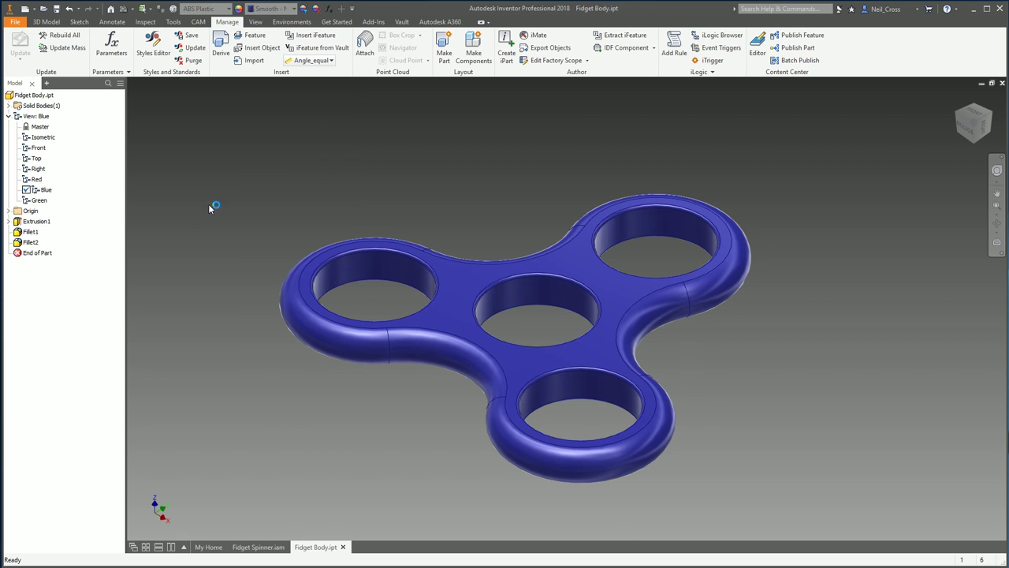
- Activate the Green view representation and apply the Smooth - Dark Forest Green appearance to the part
double_click(40, 201)
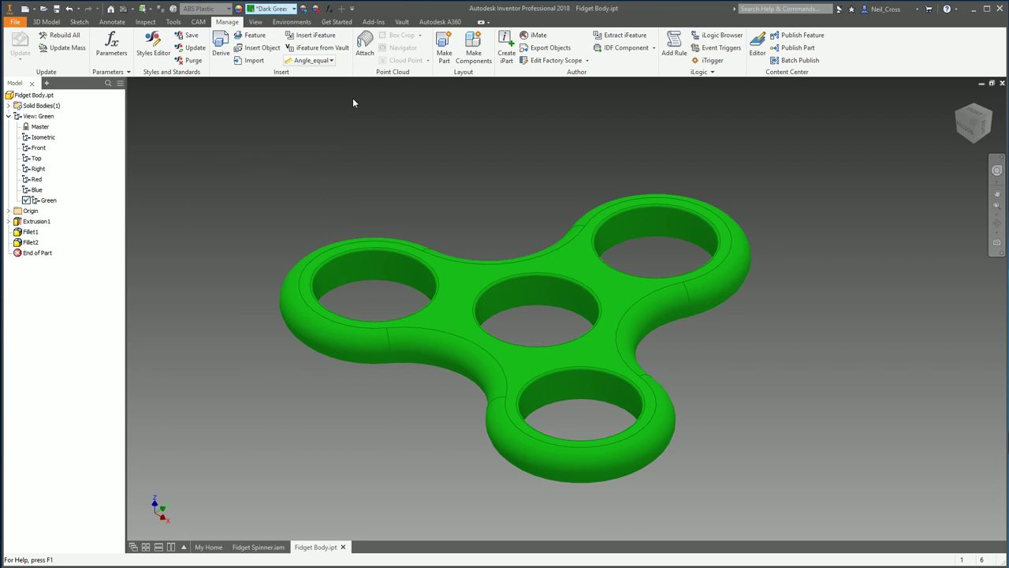
click(284, 9)
drag(347, 99, 352, 282)
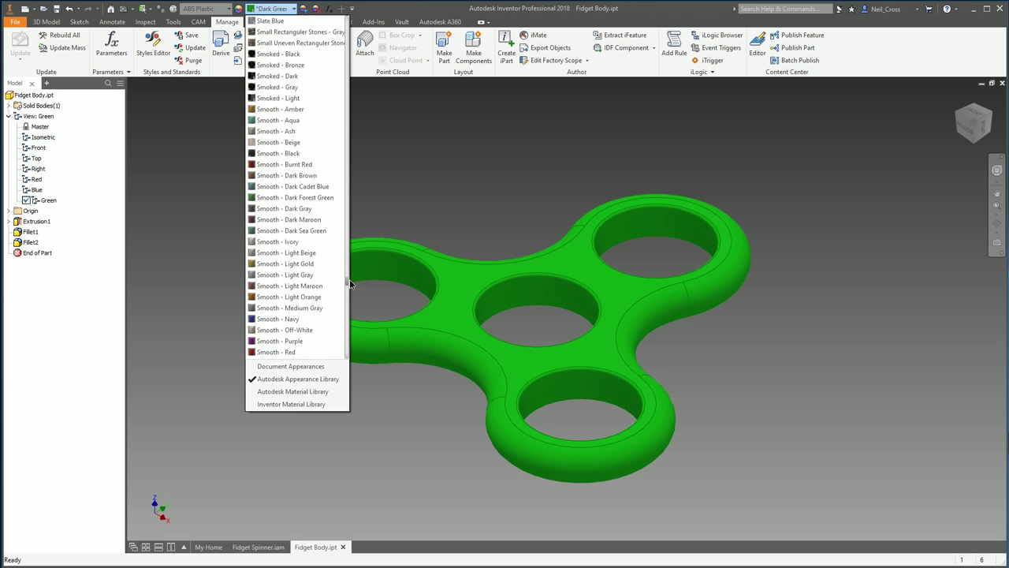
click(314, 202)
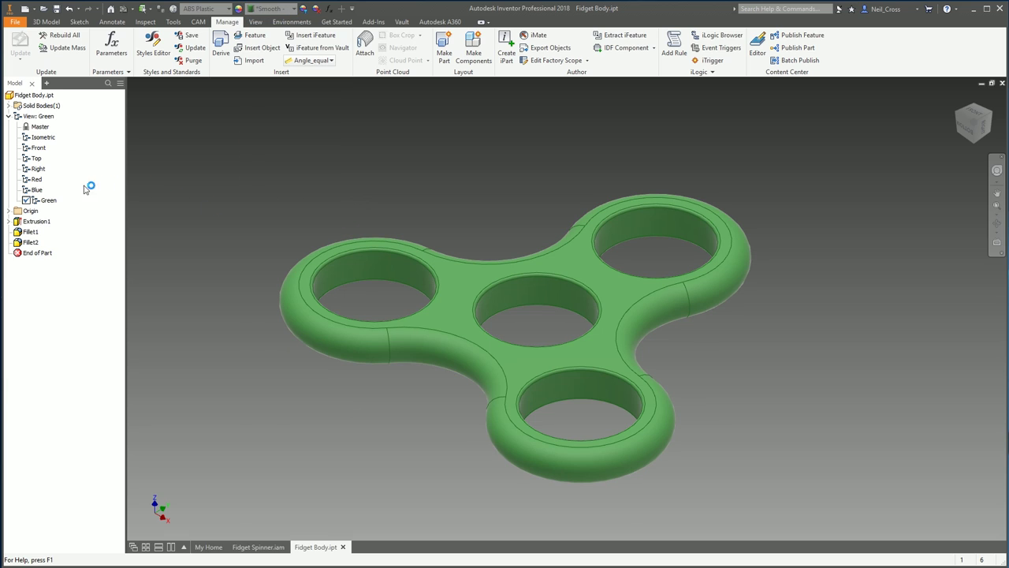
- Activate the Red, Blue and Green view representations in turn to check the part's colour in each
double_click(28, 181)
double_click(29, 190)
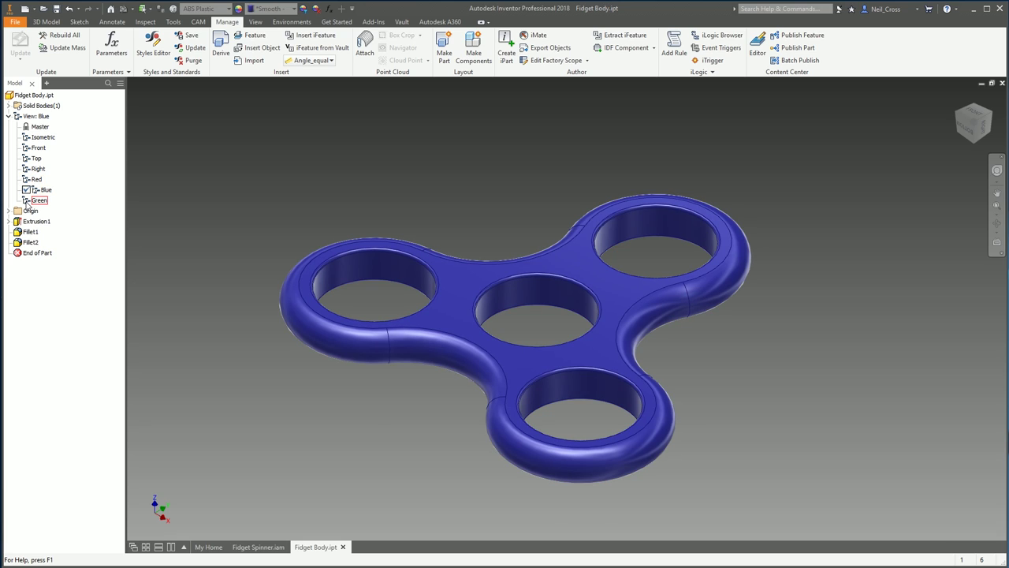
double_click(28, 201)
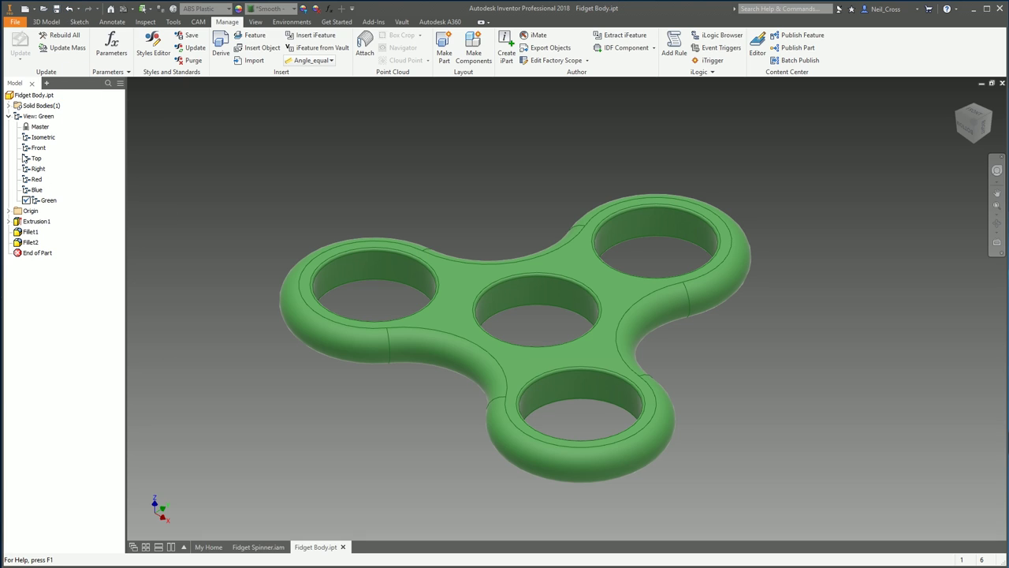
- Reactivate the part's Master view representation and close the Fidget Body part to return to the assembly
double_click(39, 126)
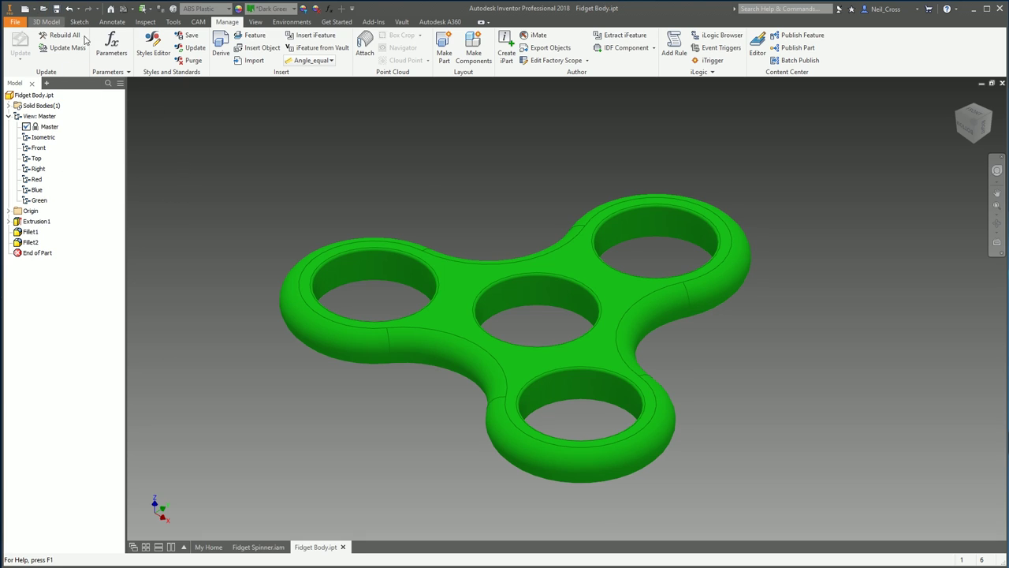
key(ctrl+F4)
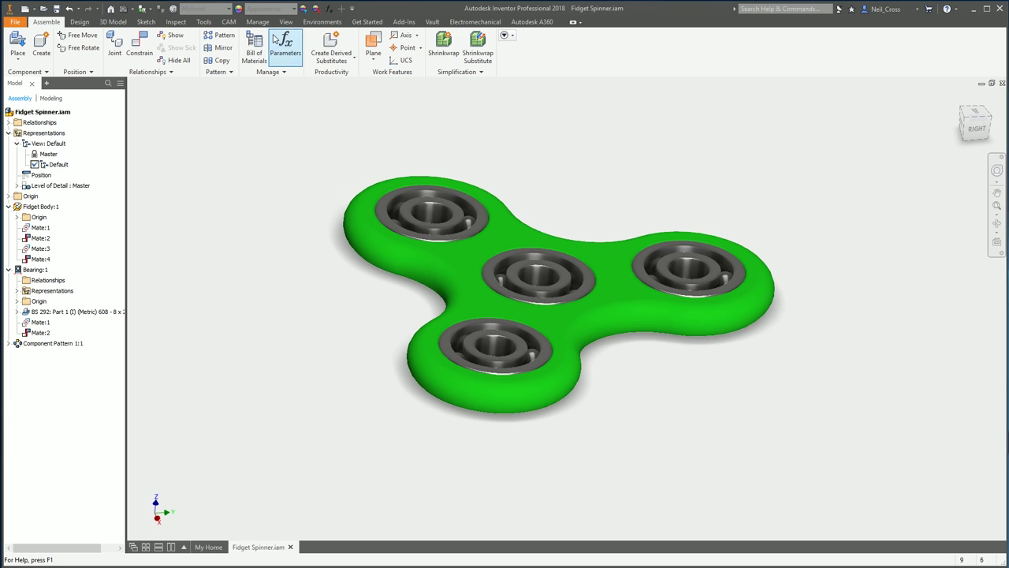
- Tidy the assembly's model tree and create a new assembly view representation named Red
click(9, 132)
click(8, 154)
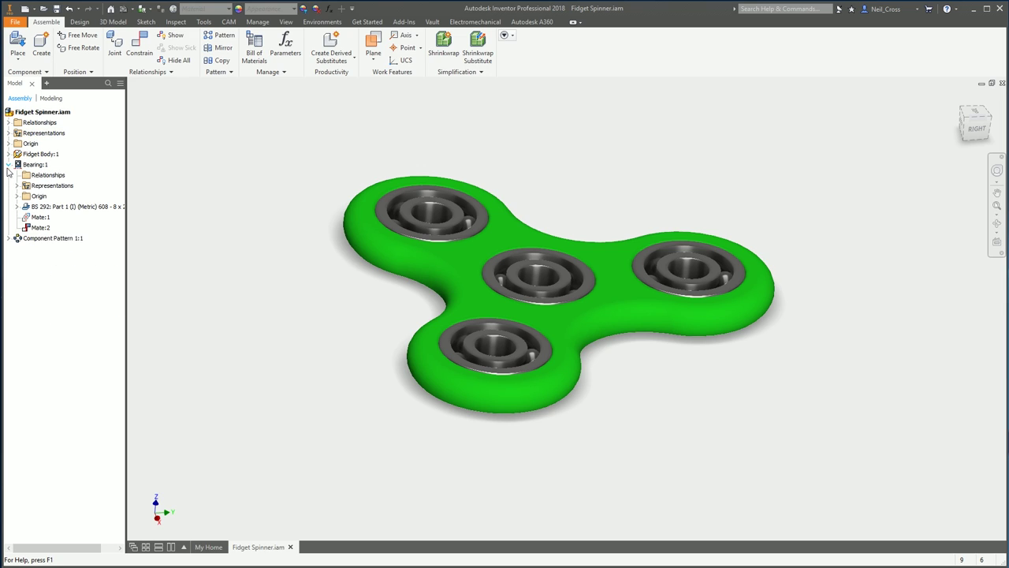
click(9, 164)
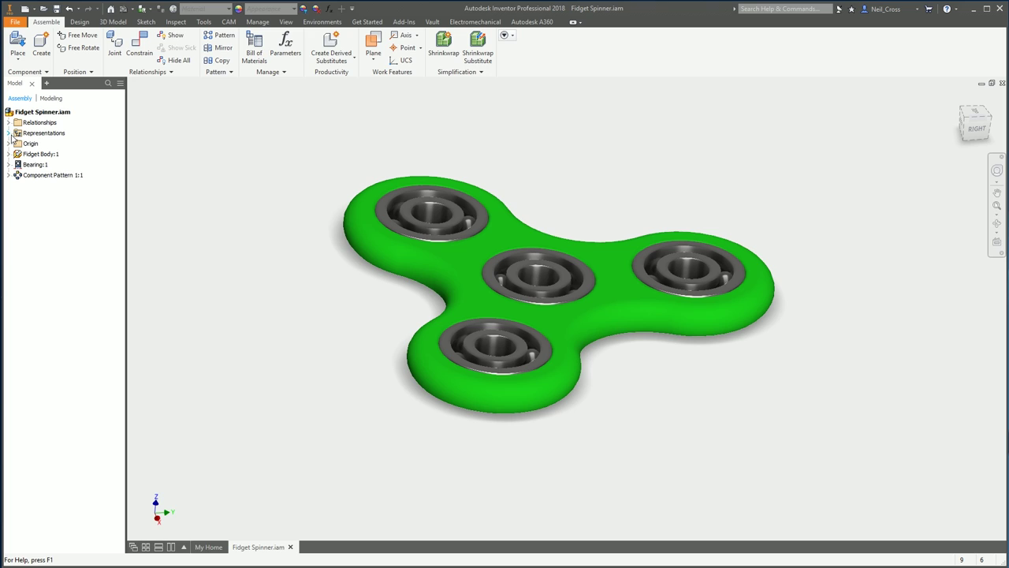
click(8, 133)
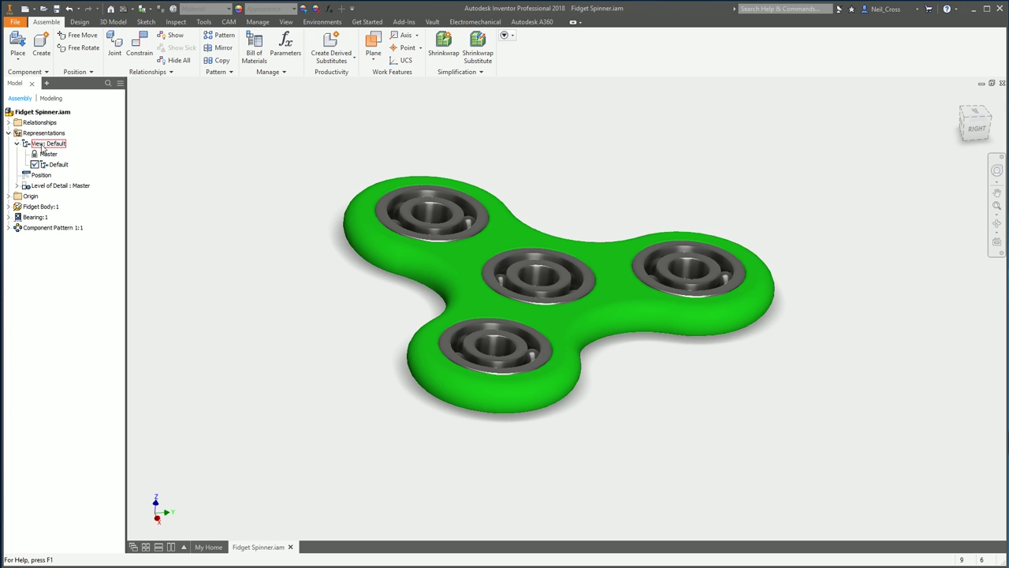
right_click(46, 144)
click(67, 147)
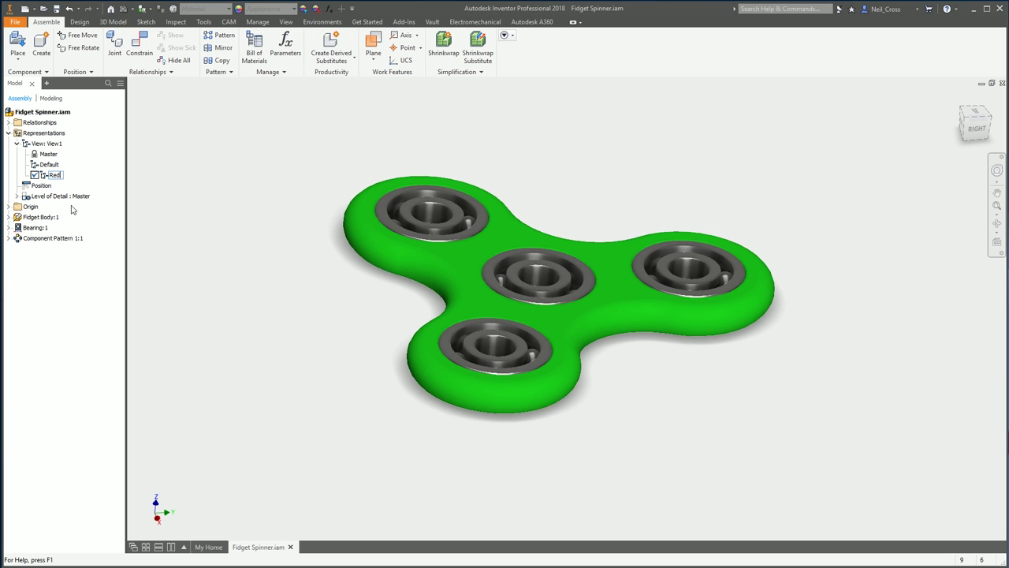
text(Red)
key(Return)
- Set the Fidget Body component's design view representation to Red, leaving Associative off, in the assembly's Red view
click(55, 176)
click(39, 217)
right_click(41, 218)
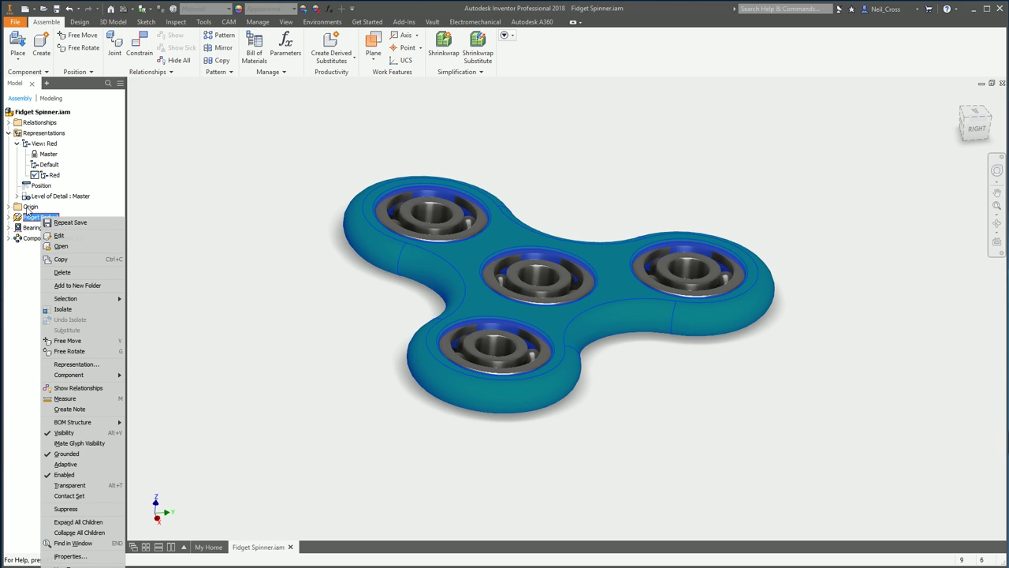
click(91, 365)
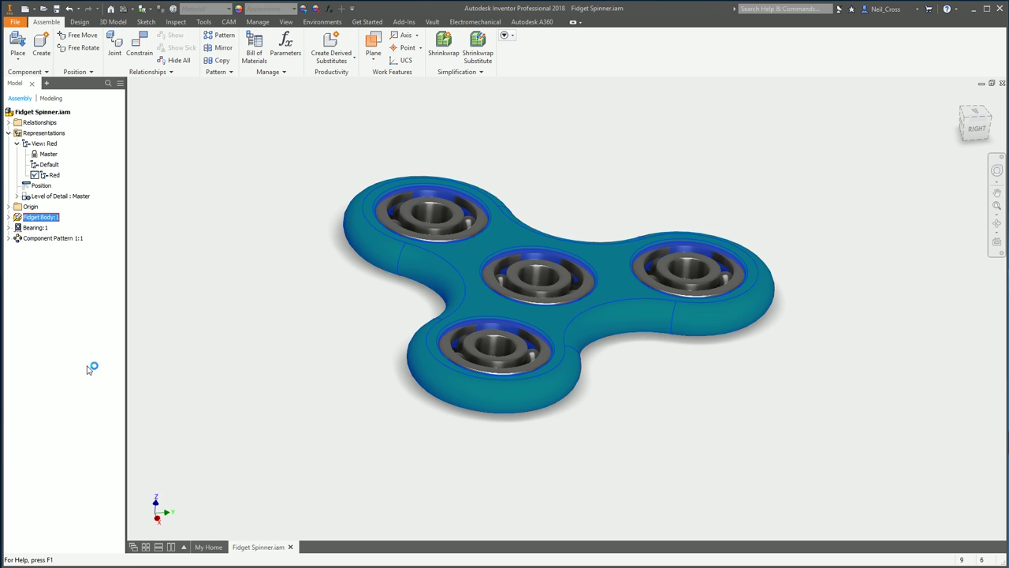
click(458, 295)
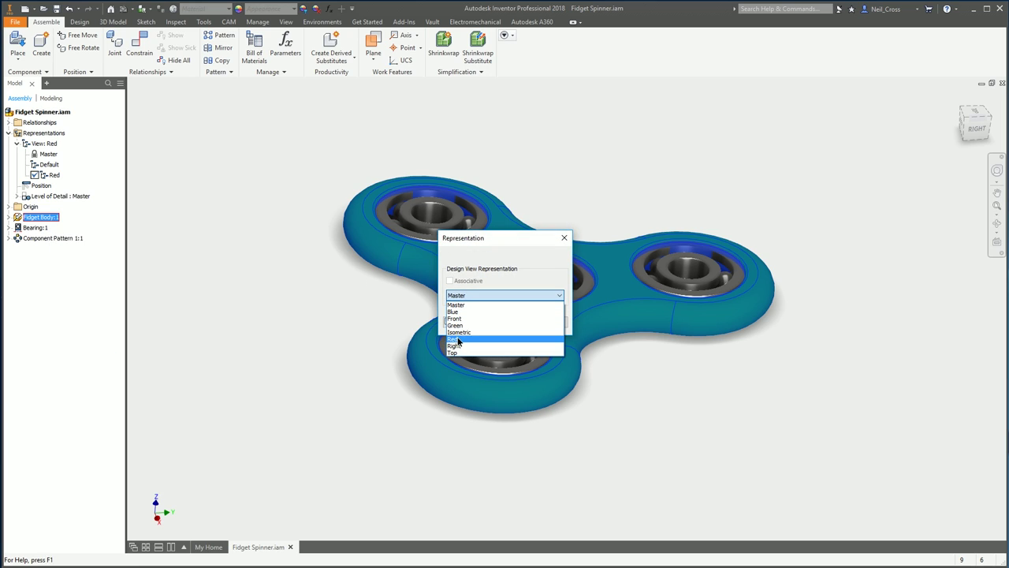
click(469, 341)
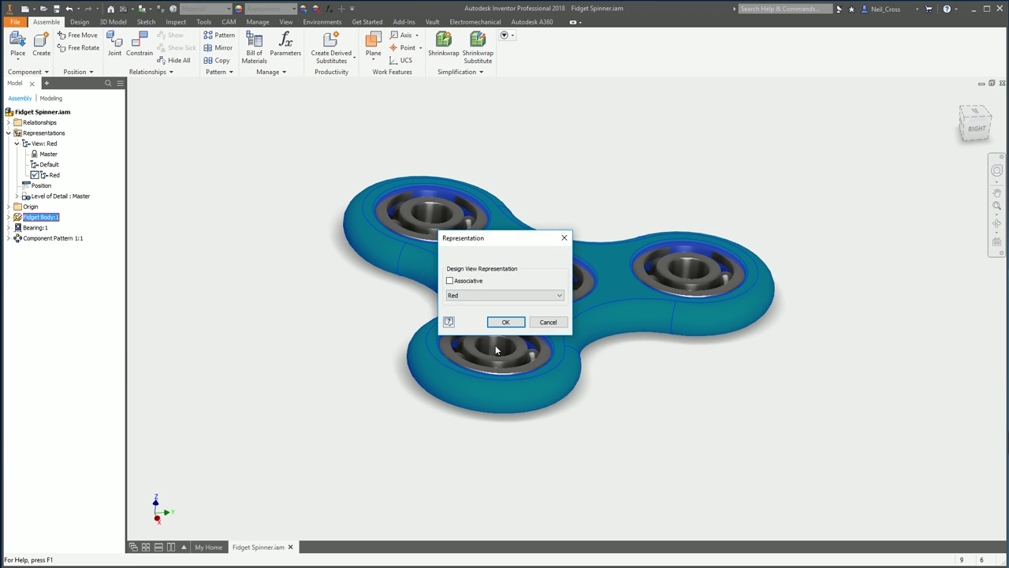
click(506, 322)
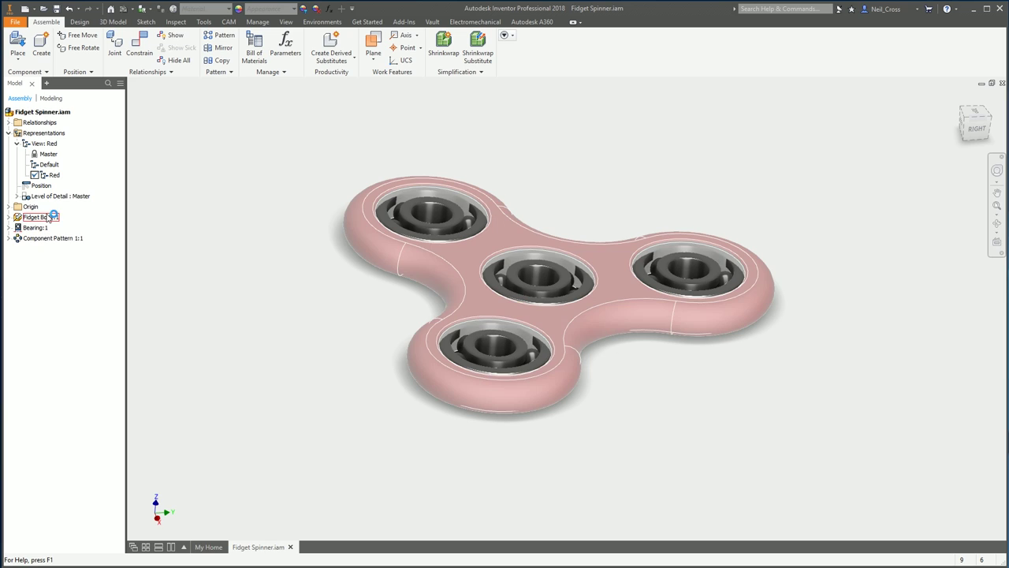
- Create a new view representation in the Fidget Spinner assembly and name it Blue
right_click(44, 143)
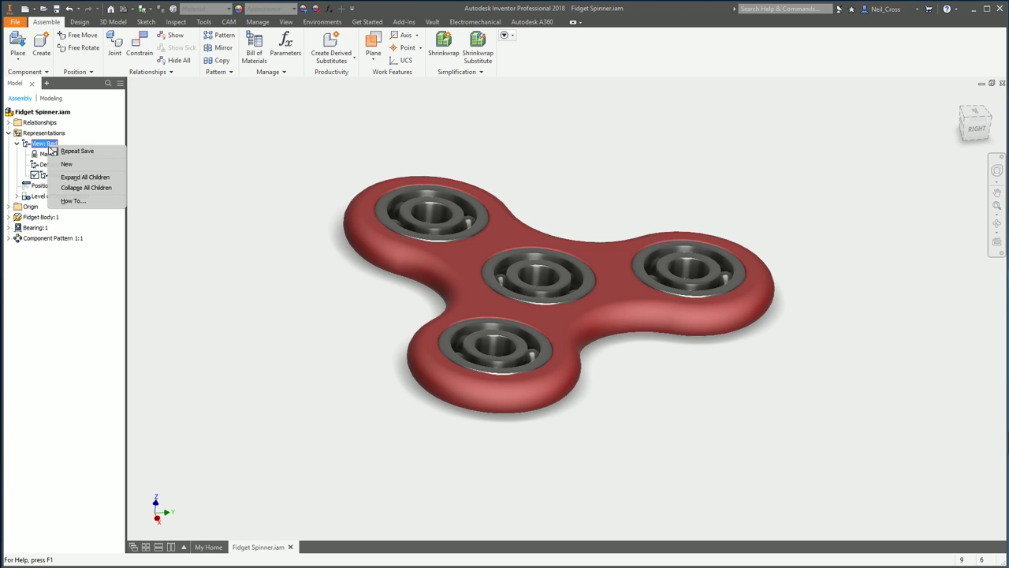
click(75, 151)
click(56, 186)
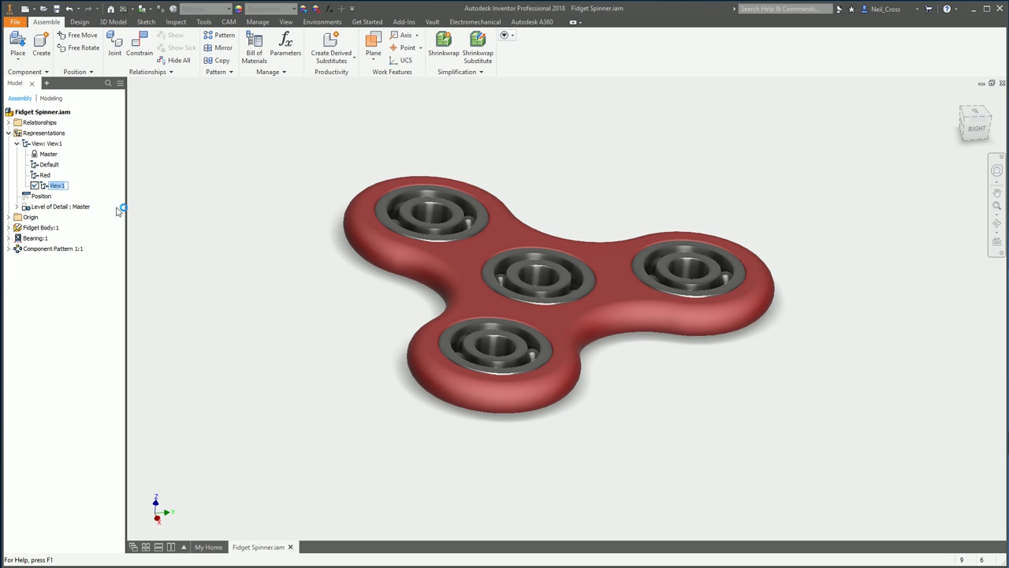
text(Blue)
key(Return)
- Set the Fidget Body component's design view representation to Blue in the assembly's Blue view
right_click(38, 227)
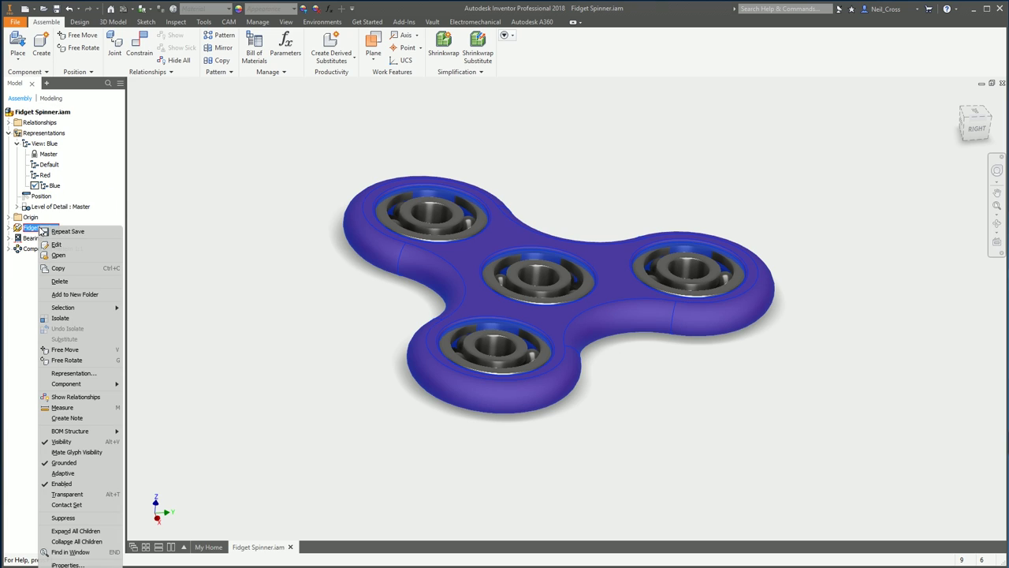
click(73, 373)
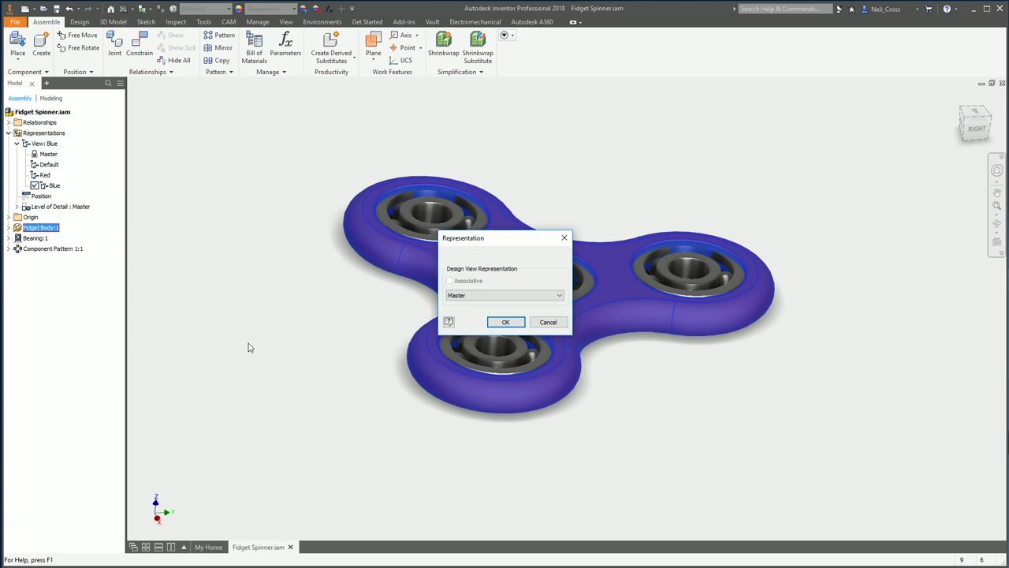
click(467, 297)
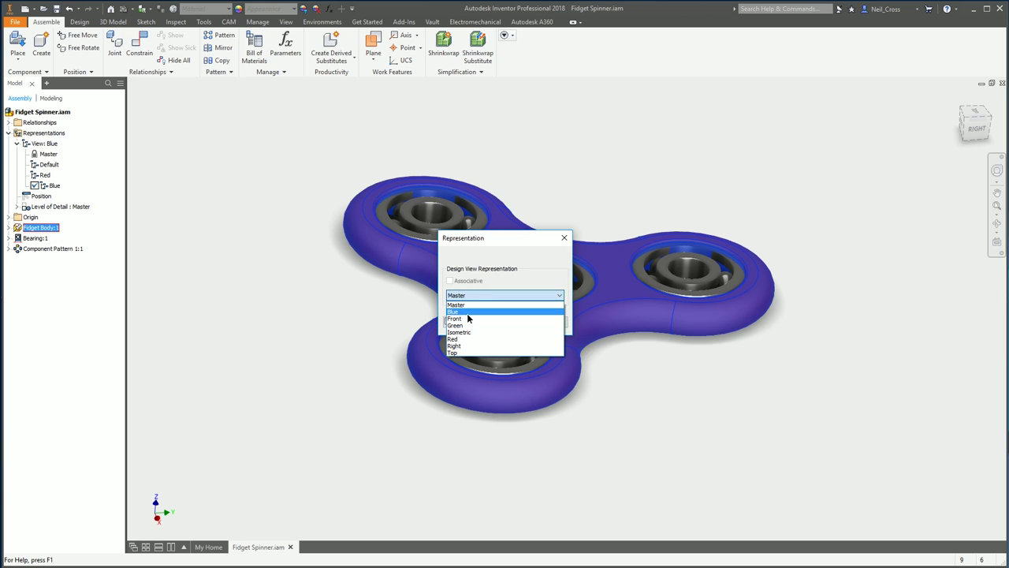
click(467, 313)
click(505, 321)
- Create another assembly view representation and name it Green
right_click(51, 142)
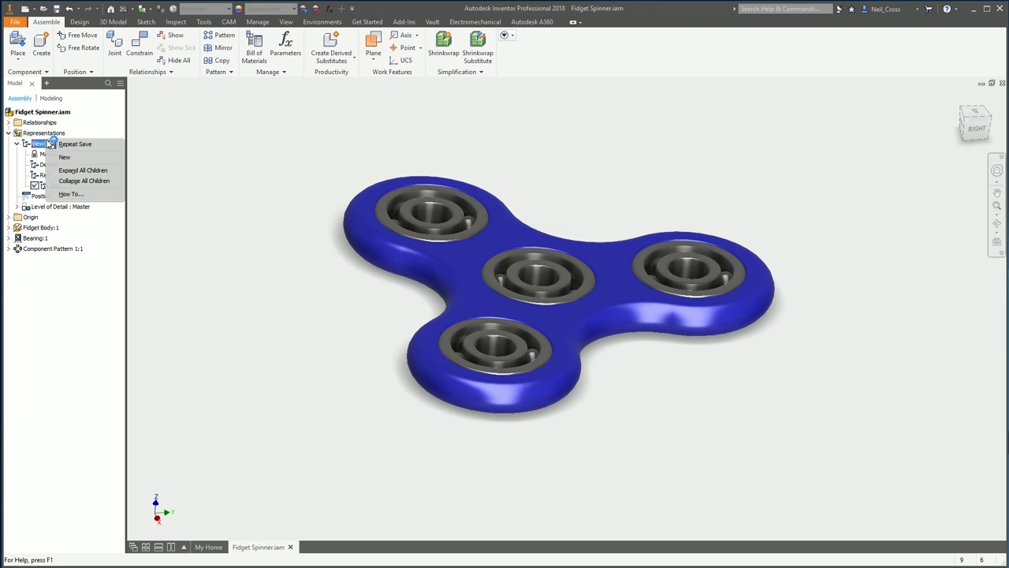
click(64, 157)
click(57, 197)
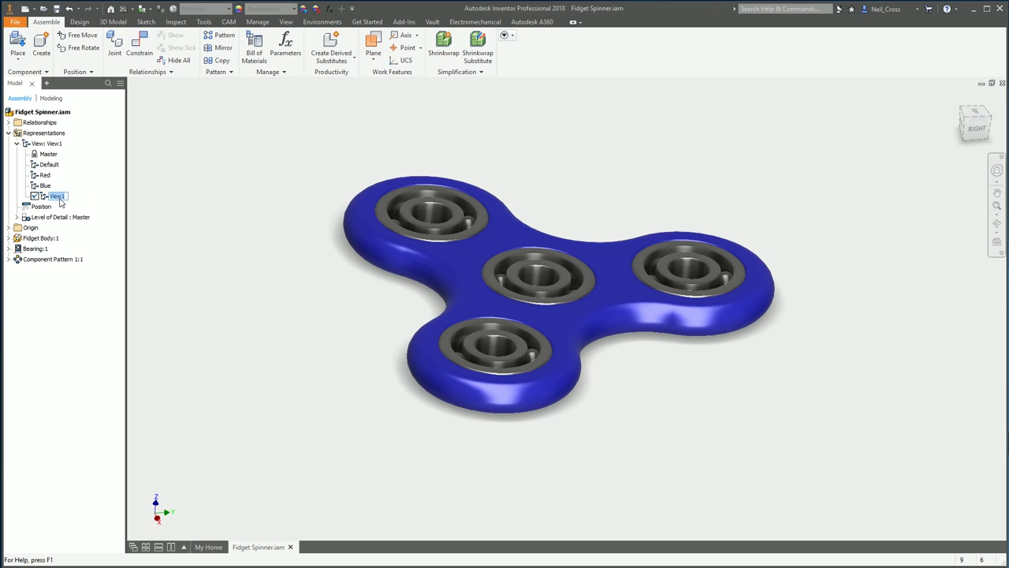
text(en)
key(Return)
- Set the Fidget Body component's design view representation to Green in the assembly's Green view
right_click(42, 240)
click(90, 387)
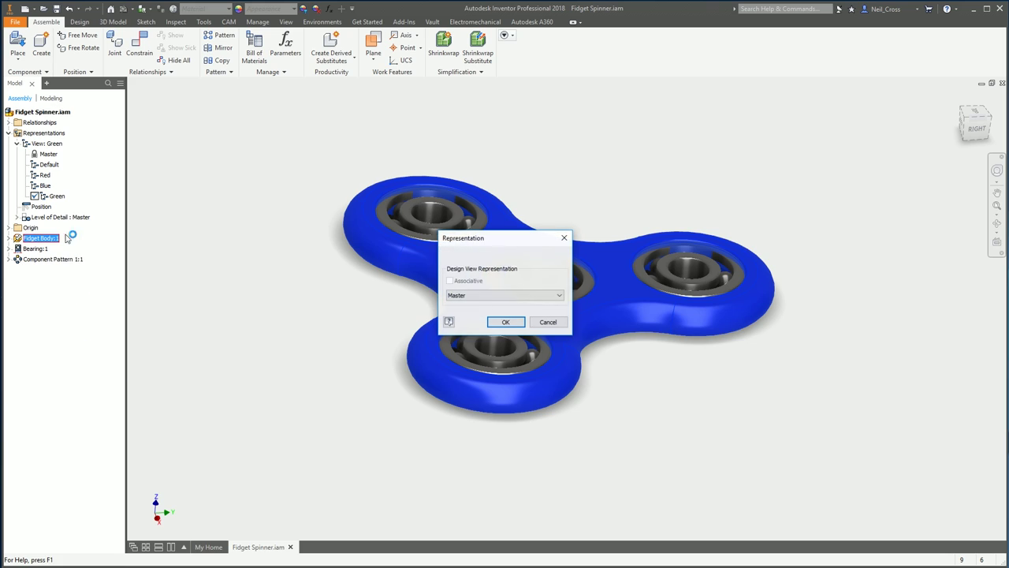
click(473, 295)
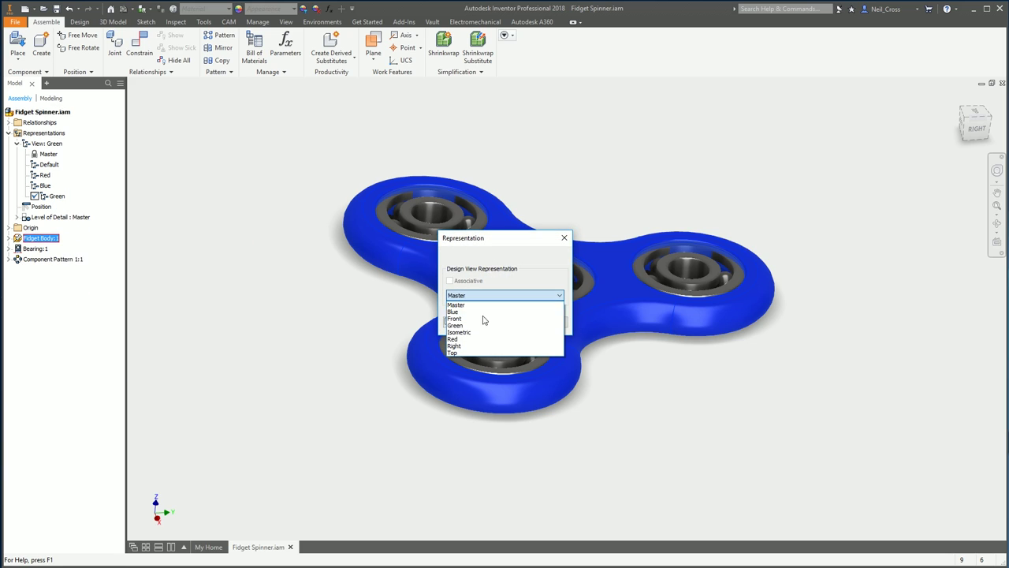
click(482, 318)
click(505, 322)
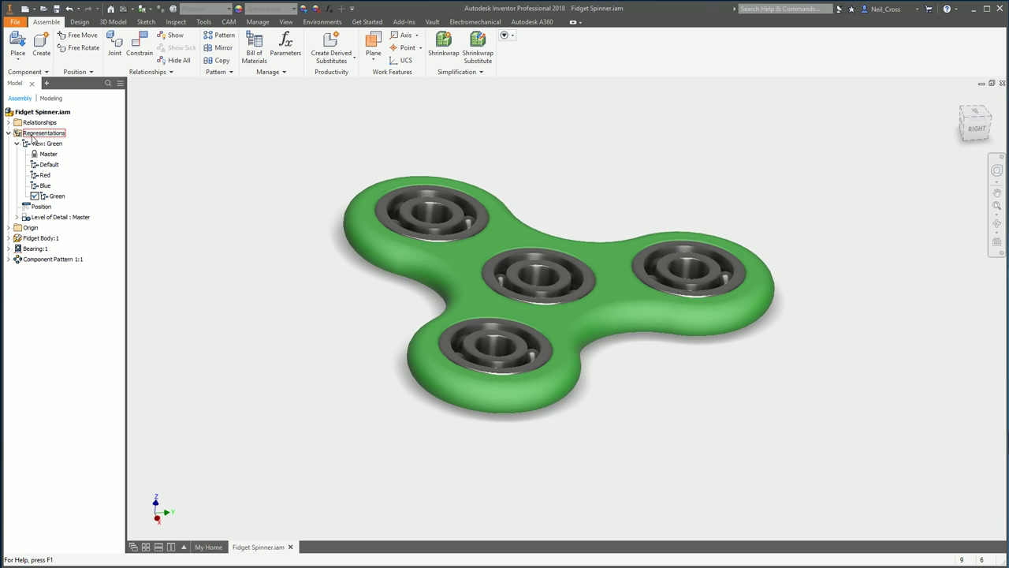
- Activate the assembly's Red, Blue and Green view representations in turn to check the body colour in each
double_click(45, 175)
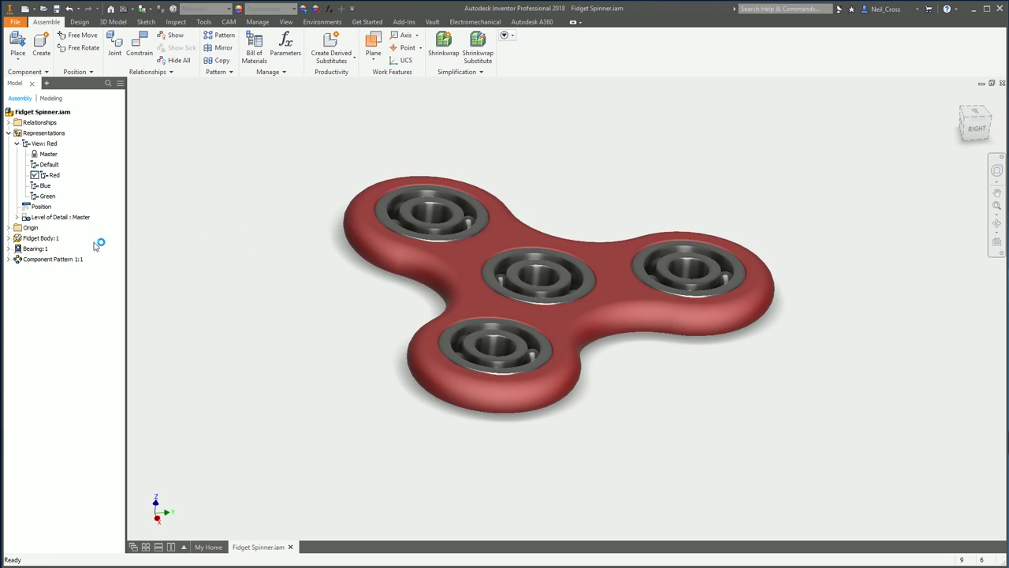
double_click(45, 185)
double_click(48, 196)
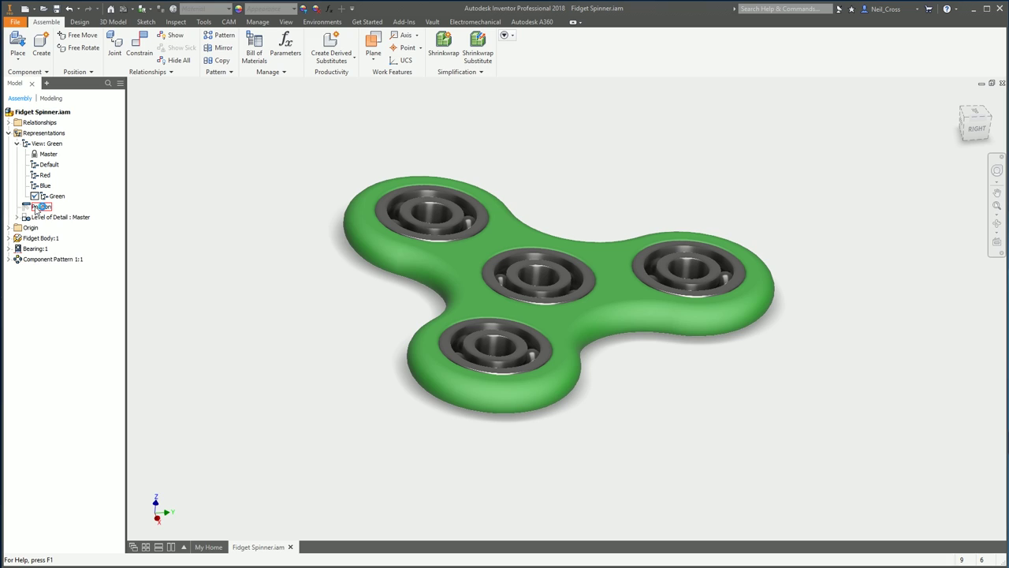
key(Return)
- Open the Fidget Body part from the assembly and start an iPart with a second member row in its table
right_click(398, 257)
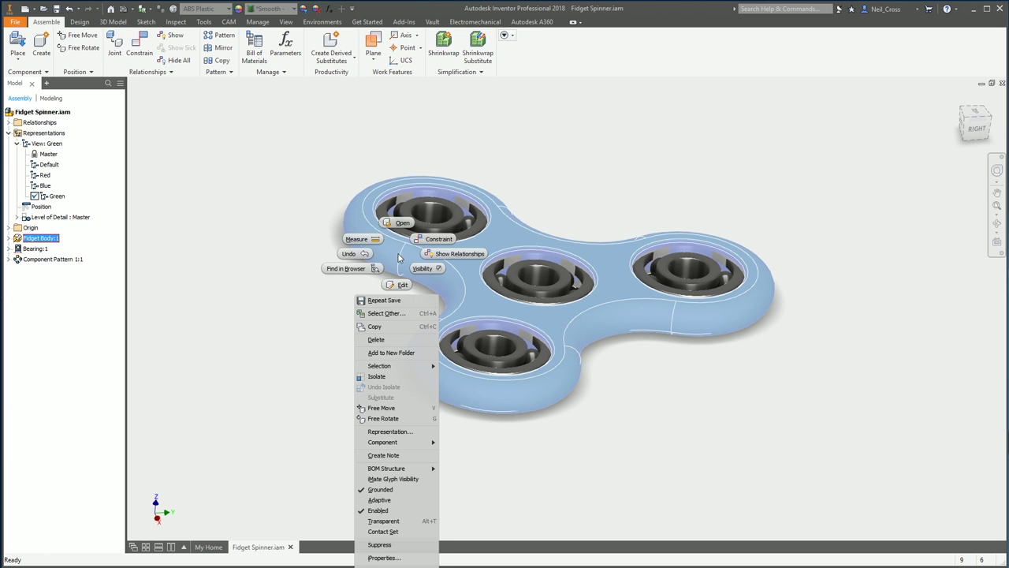
click(401, 223)
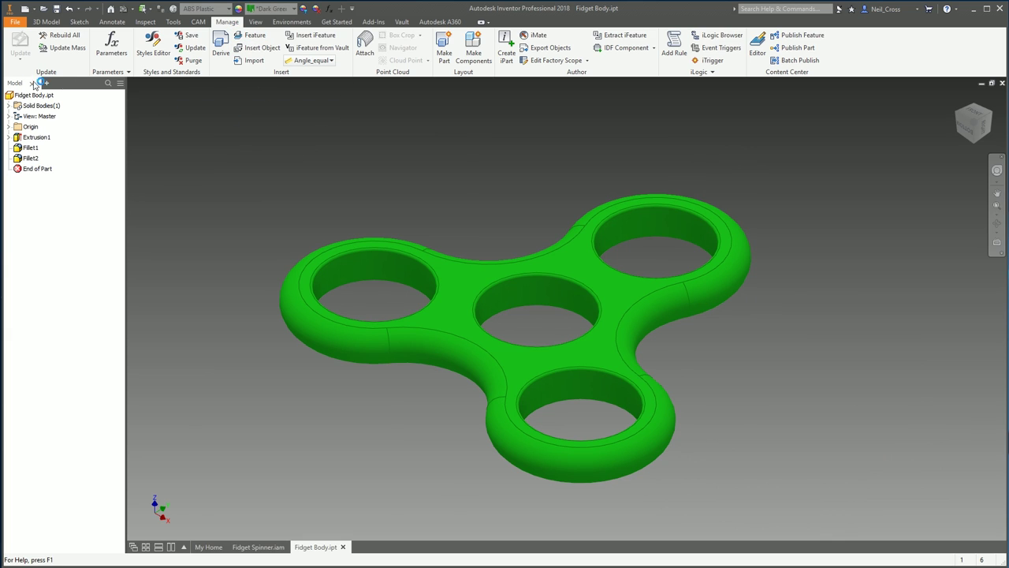
click(506, 51)
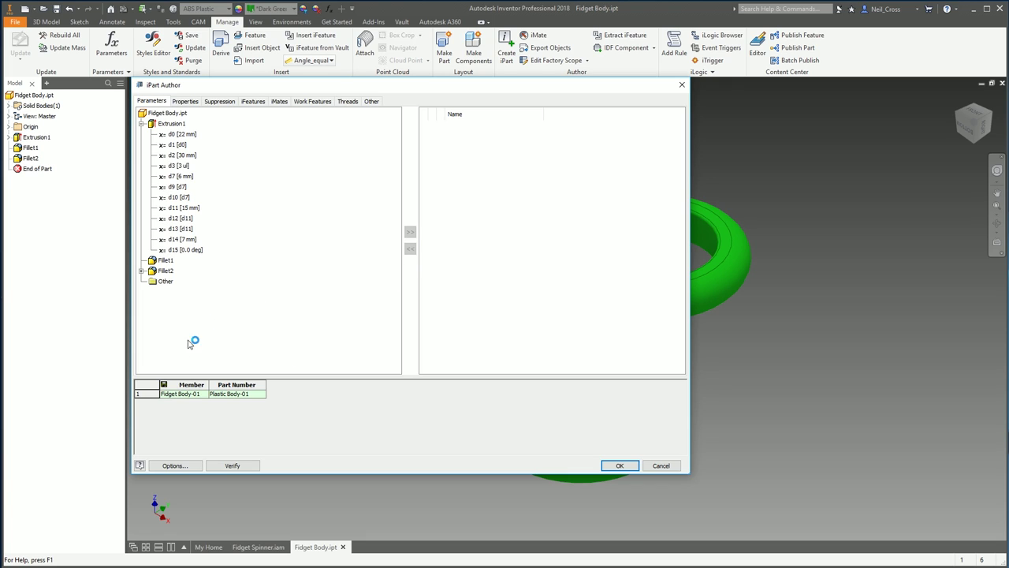
right_click(145, 402)
click(169, 403)
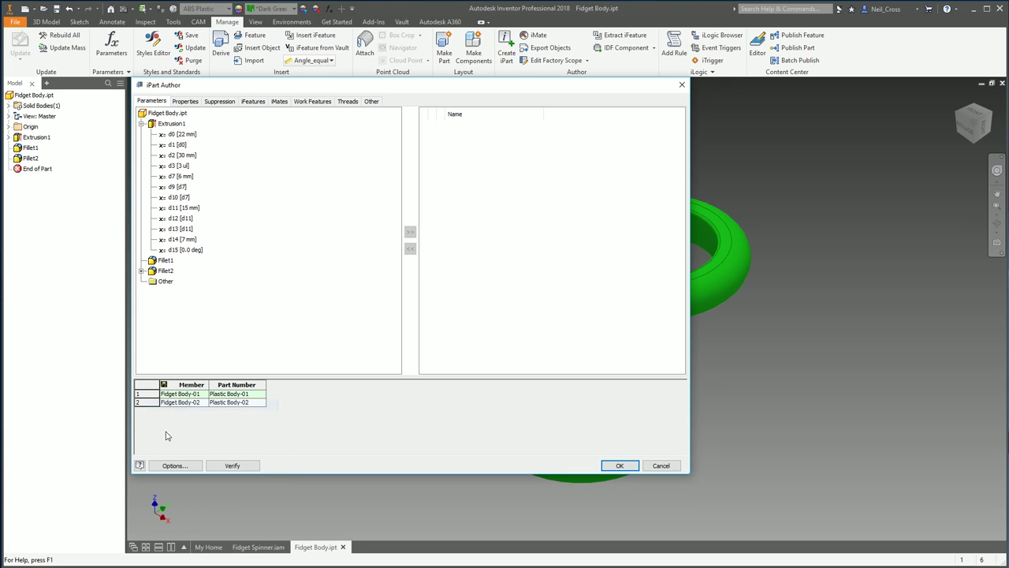
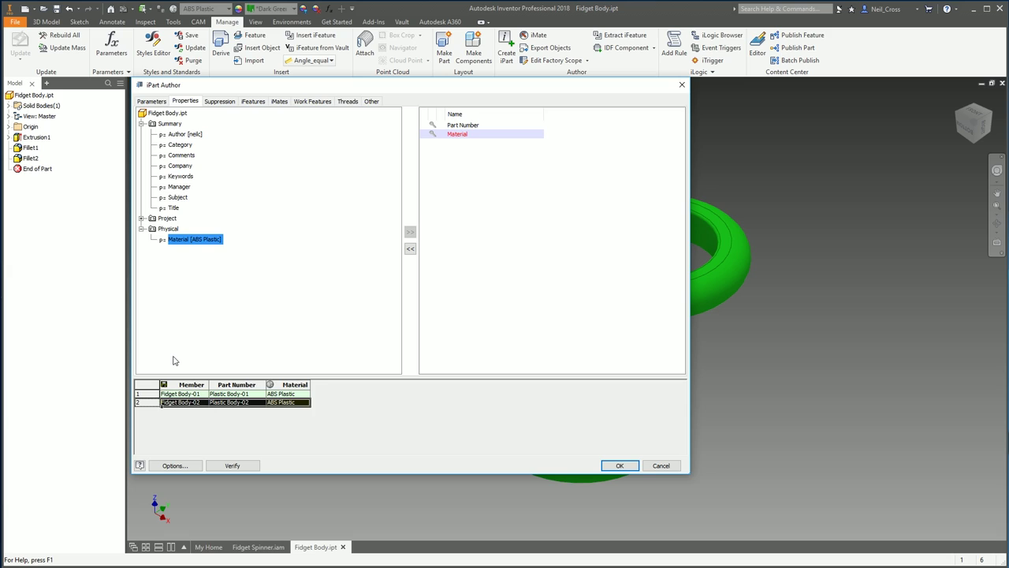
- Set the Material of the second iPart member to Aluminum 6061 and verify the table
click(148, 395)
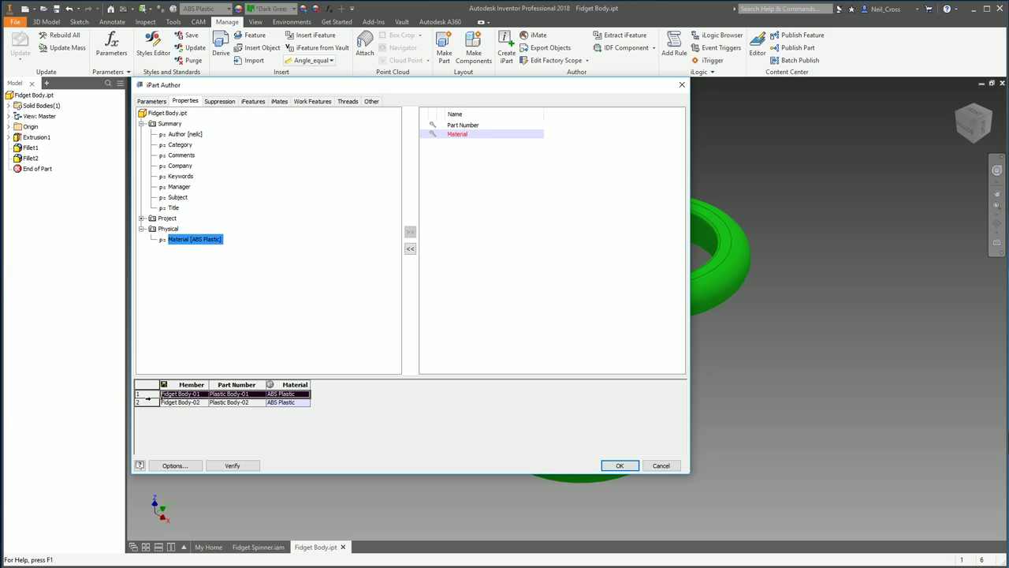
click(300, 394)
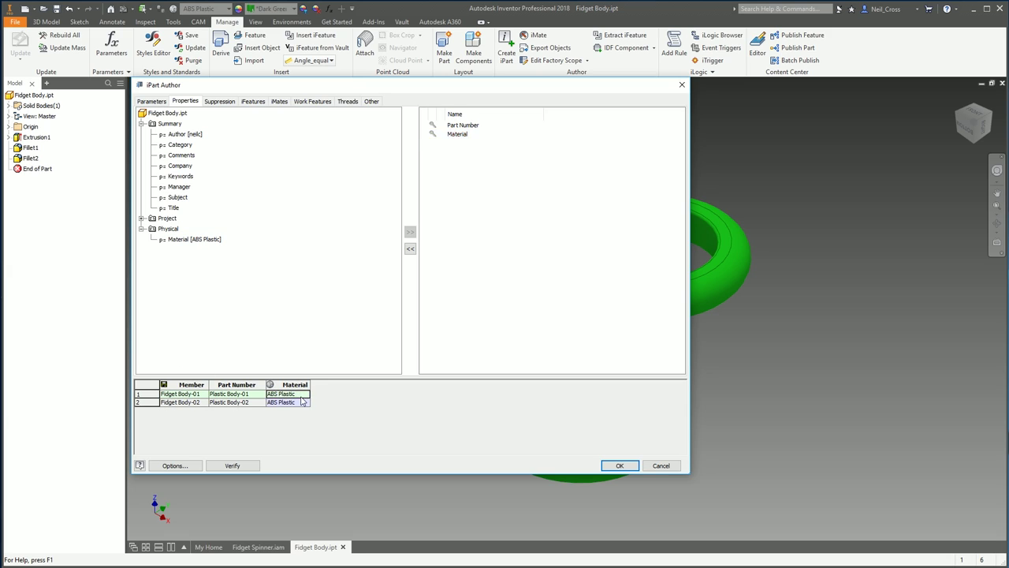
click(143, 402)
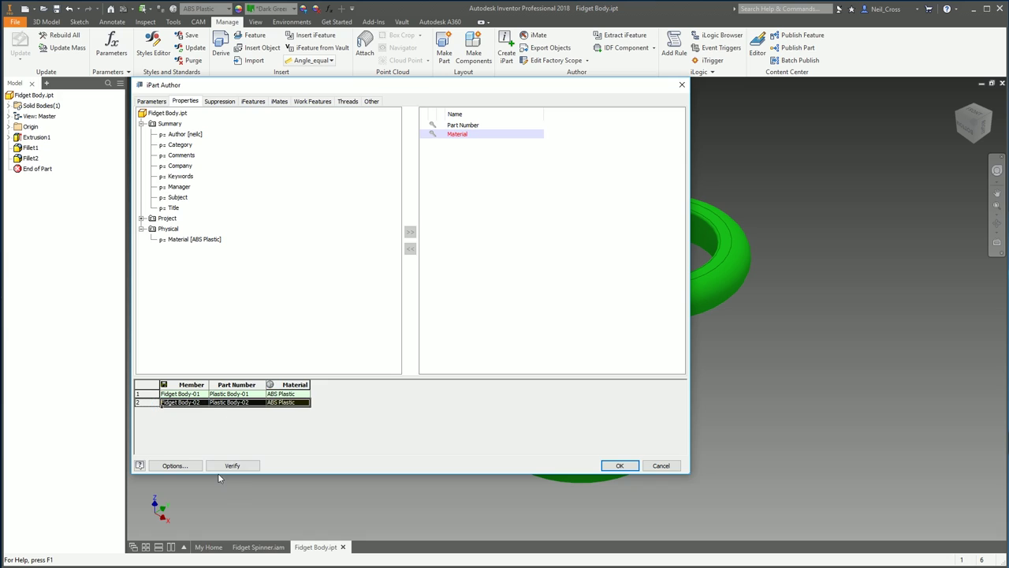
click(291, 402)
drag(302, 402, 267, 402)
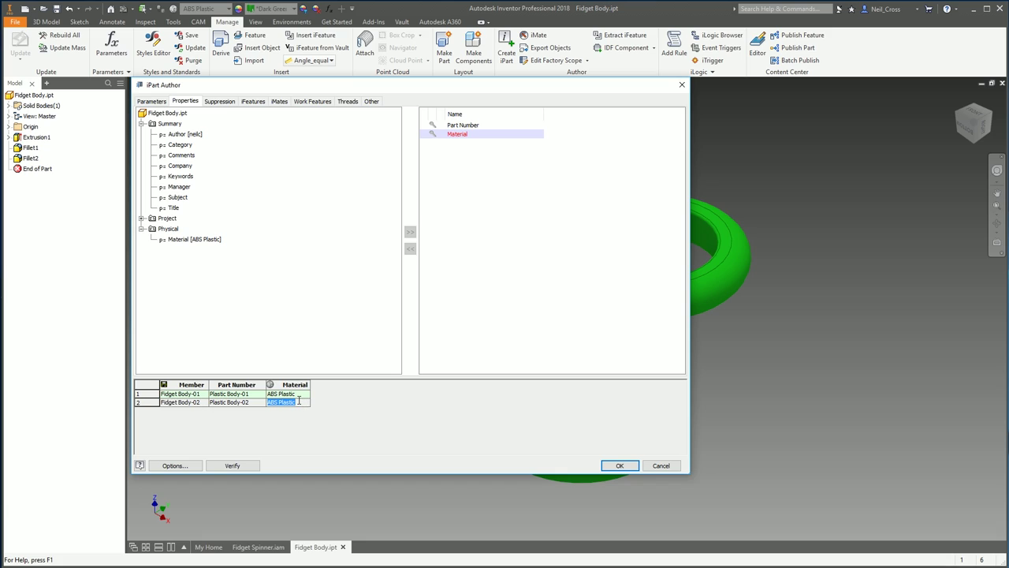
text(Aluminum 6061)
click(233, 466)
click(237, 466)
click(233, 465)
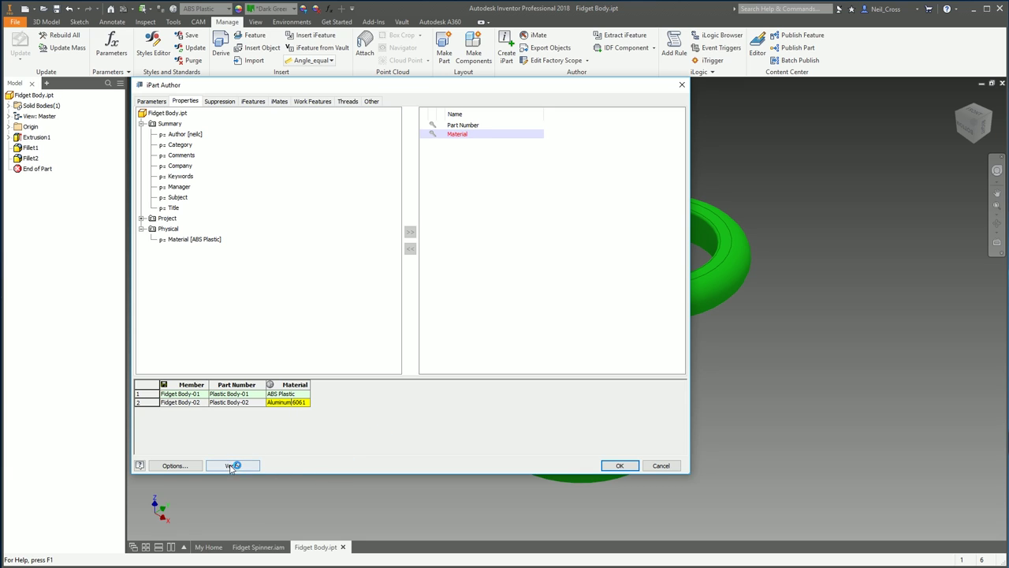
- Check the Aluminum 6061 spelling against the material library list and review both iPart member rows
click(208, 10)
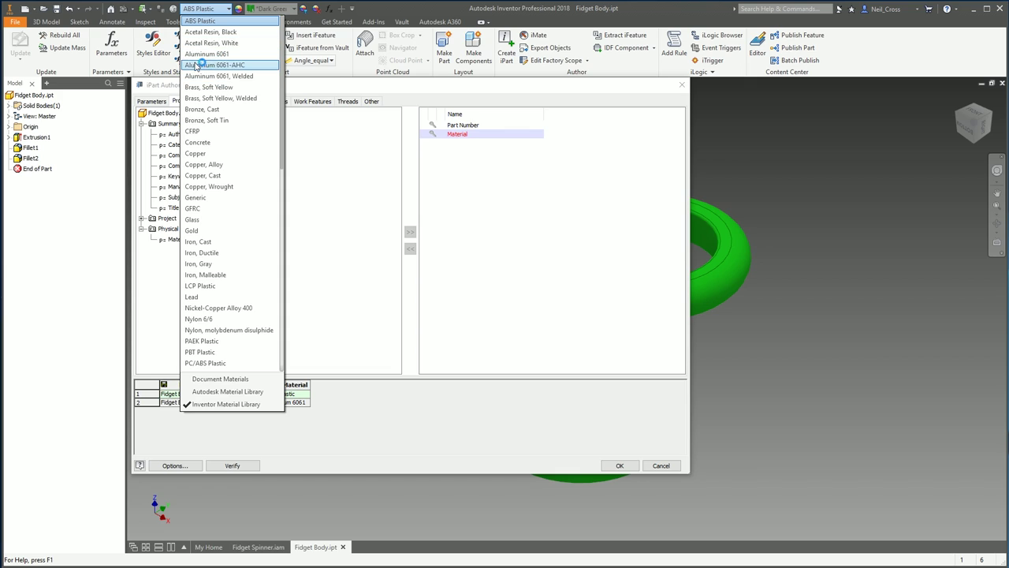
click(346, 475)
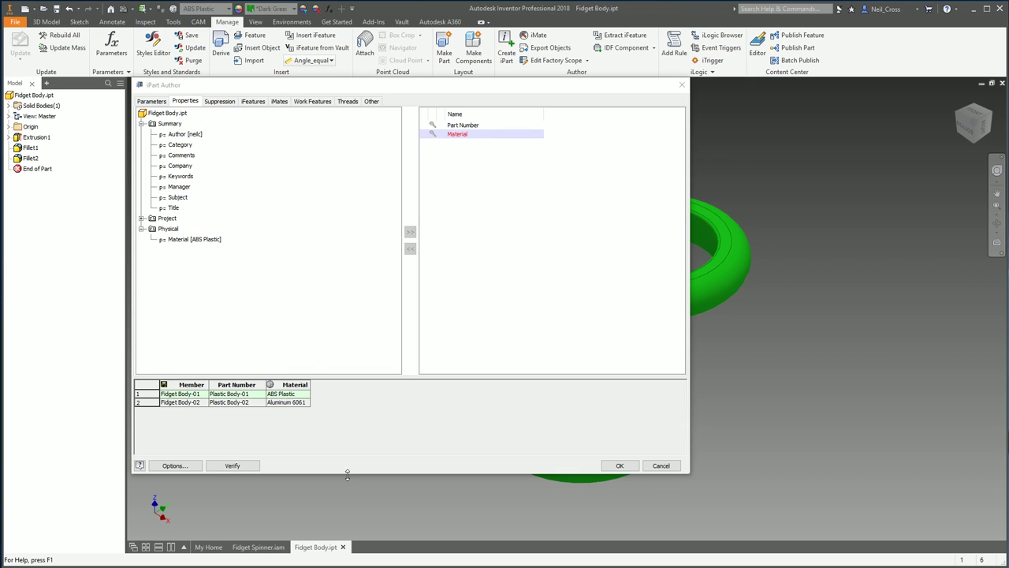
click(168, 408)
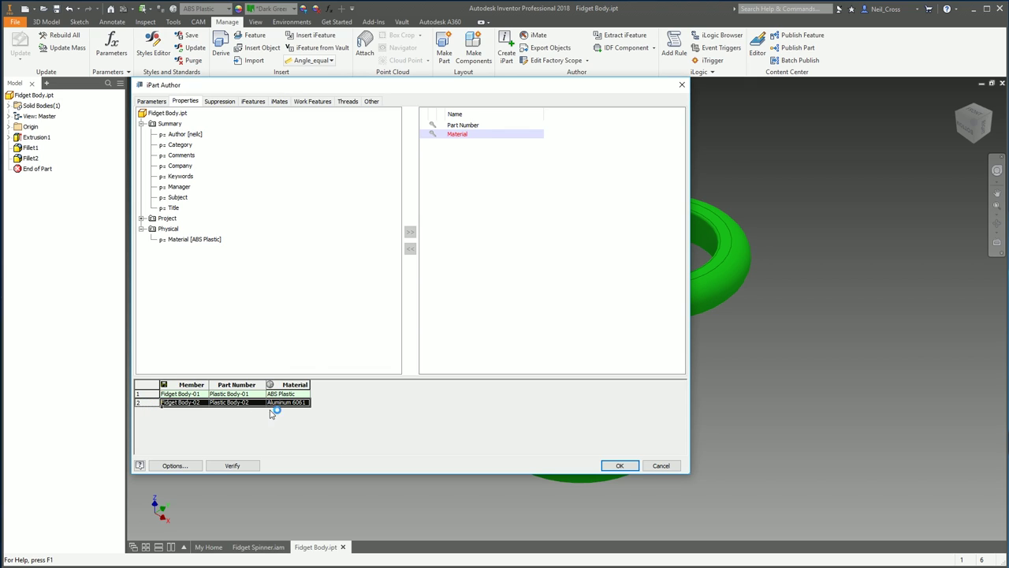
click(162, 394)
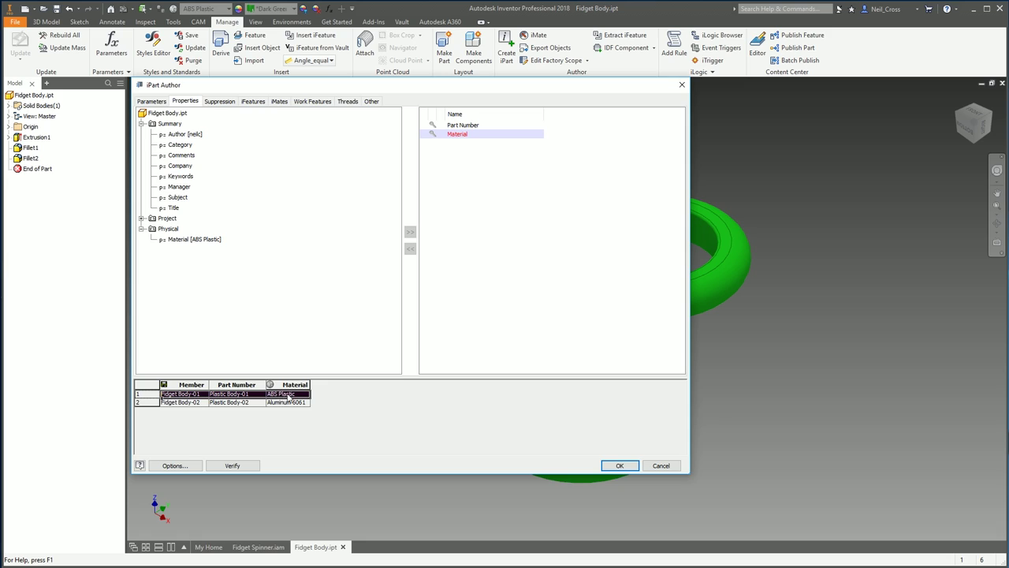
- Rename the first iPart member as Plastic Body and the second as Metal Body
click(199, 393)
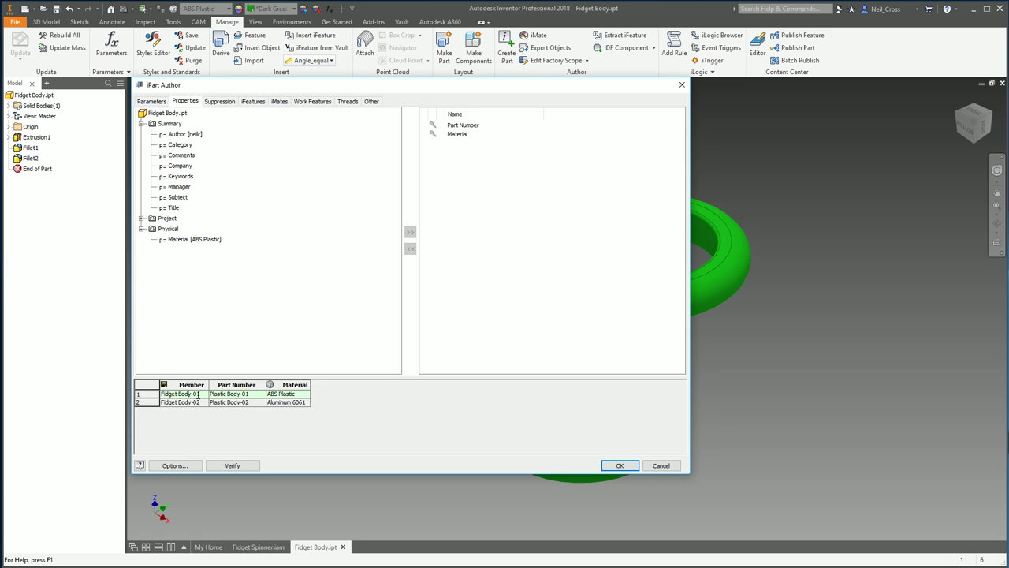
drag(193, 394, 122, 407)
text(Plastic Body)
click(198, 404)
click(441, 306)
text(Metal)
- Change the second member's part number to Metal Body-02 and finish creating the iPart
double_click(227, 401)
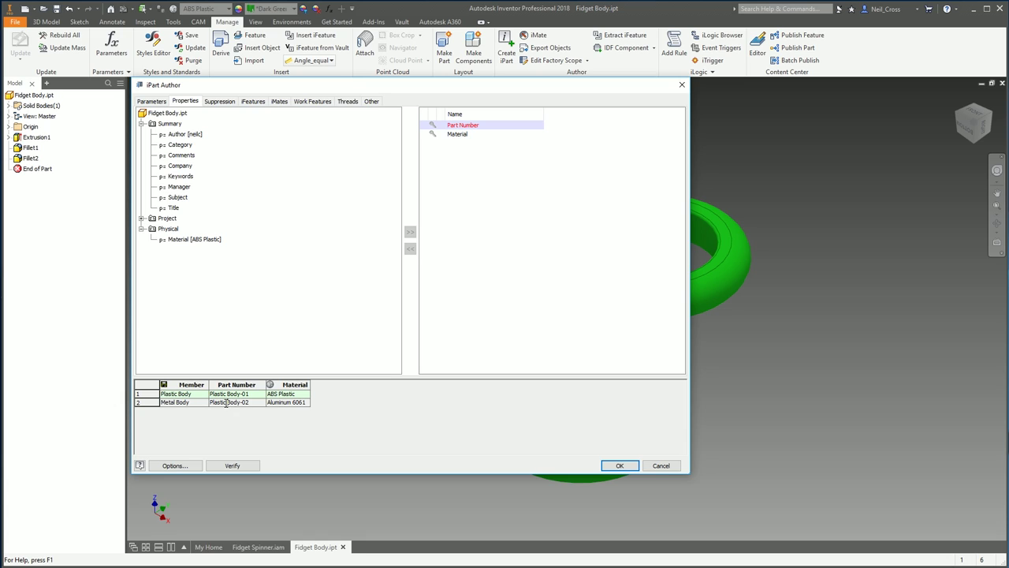
key(Delete)
text(Metal)
click(621, 466)
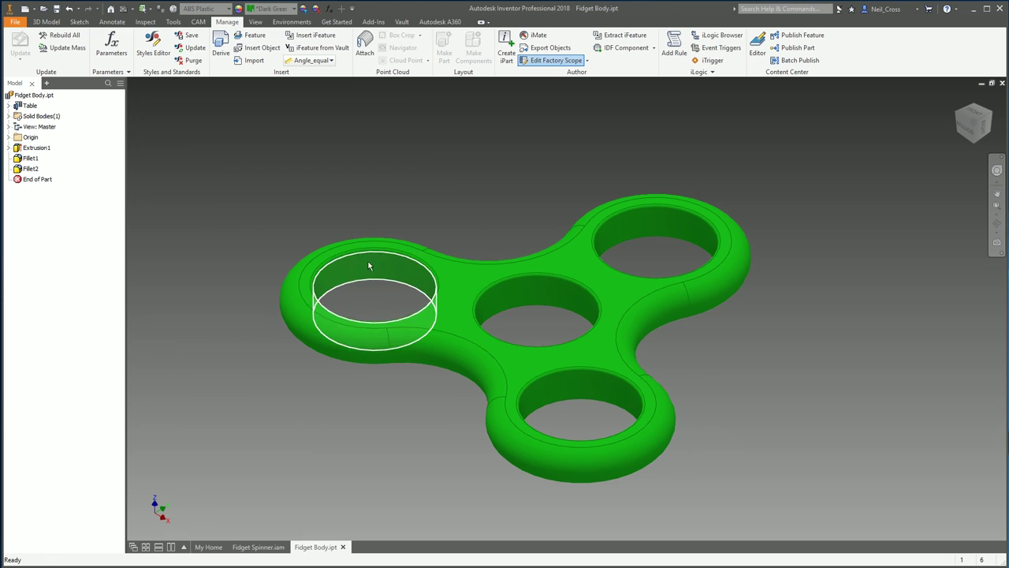
- Expand the iPart table in the model tree and activate the Metal Body member
click(8, 105)
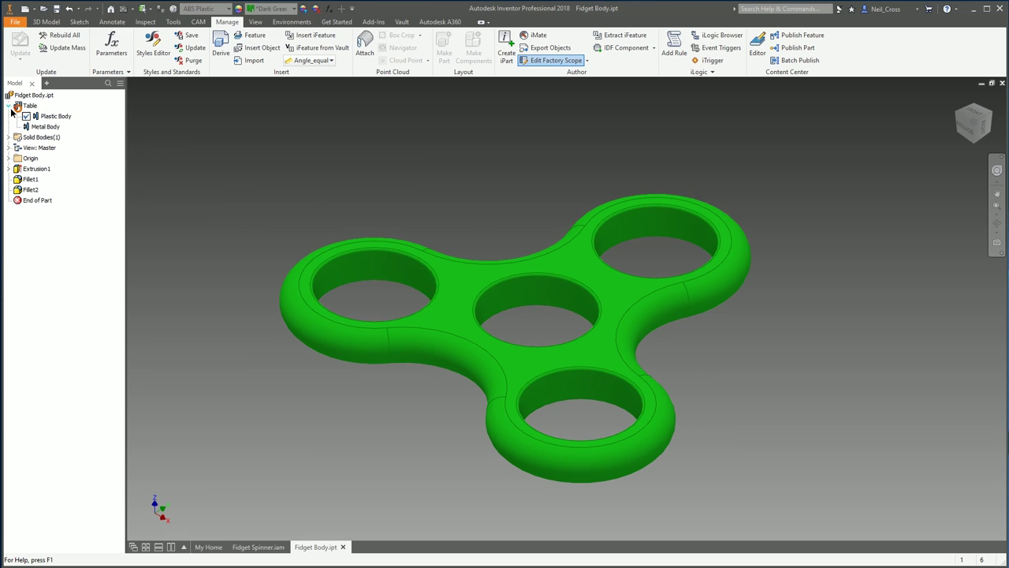
click(48, 127)
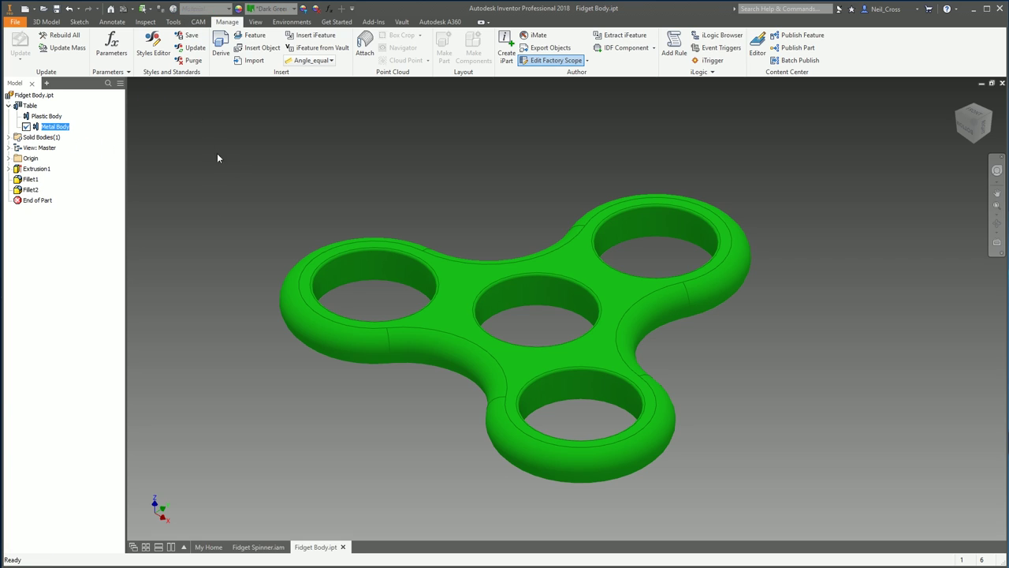
click(247, 173)
- Create a new assembly from the Standard.iam template and start placing Fidget Body.ipt in it
click(26, 9)
double_click(479, 451)
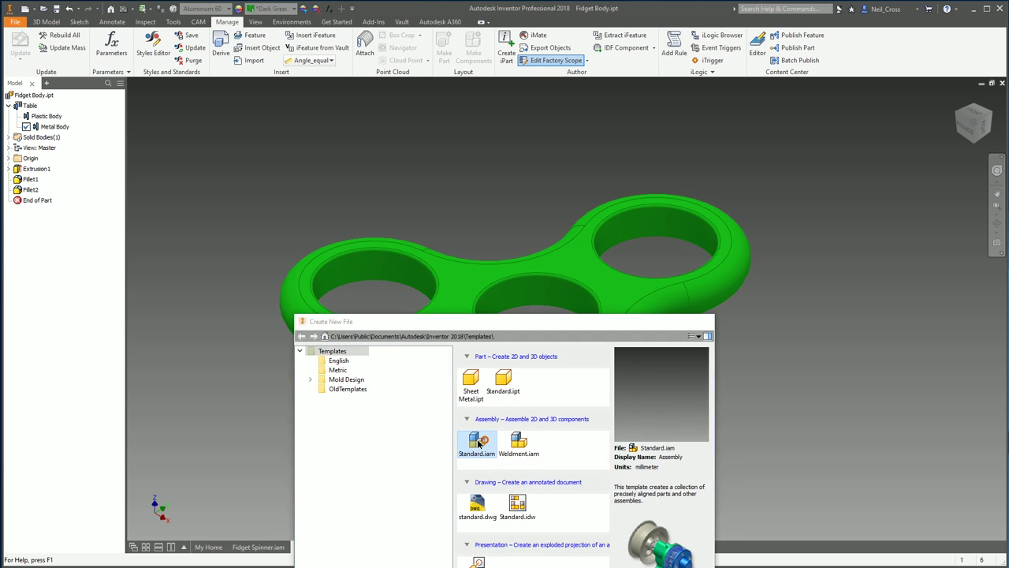
click(17, 43)
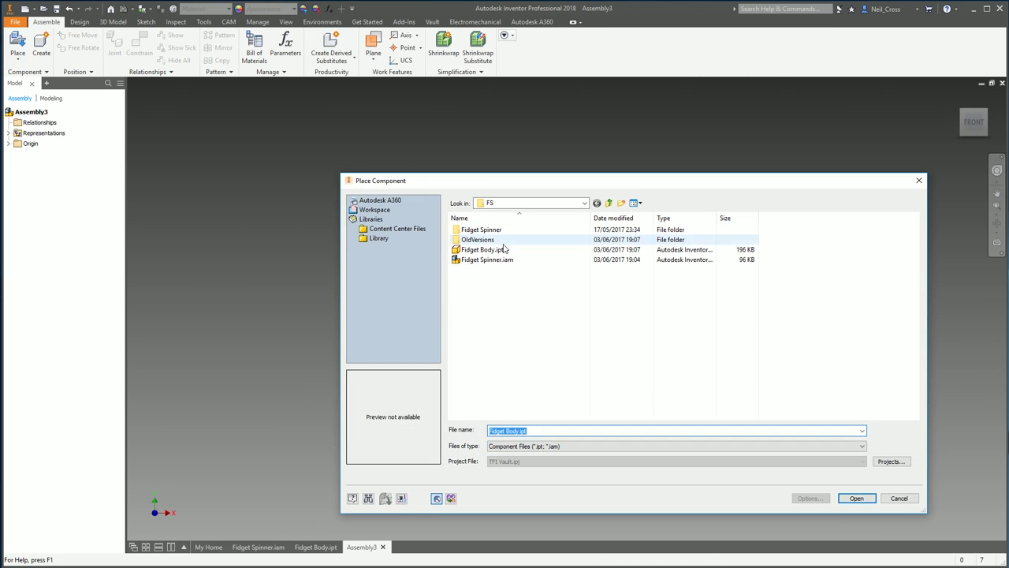
click(499, 250)
double_click(499, 250)
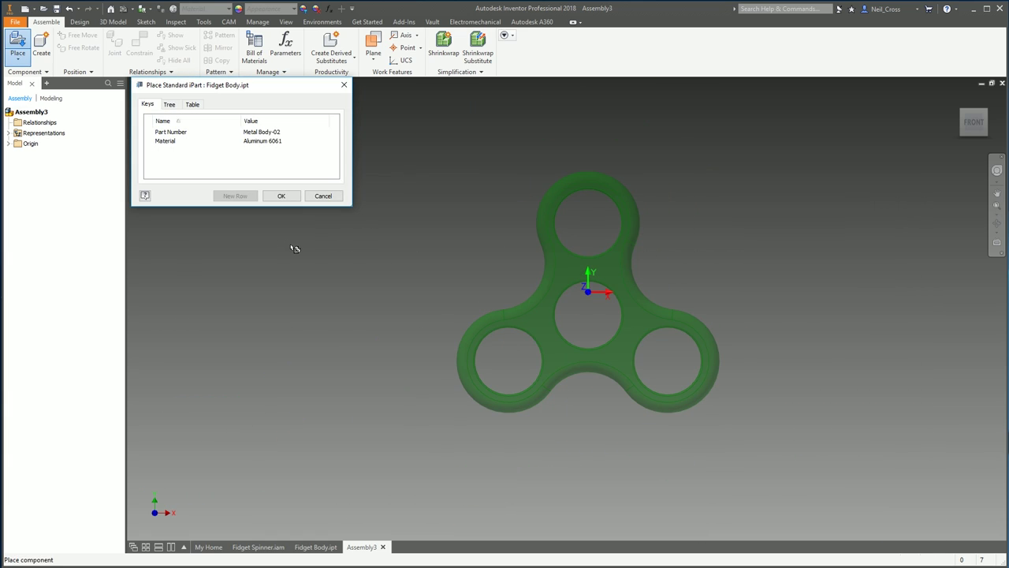
- Select the Plastic Body row in the iPart member table and return to the key values
click(193, 105)
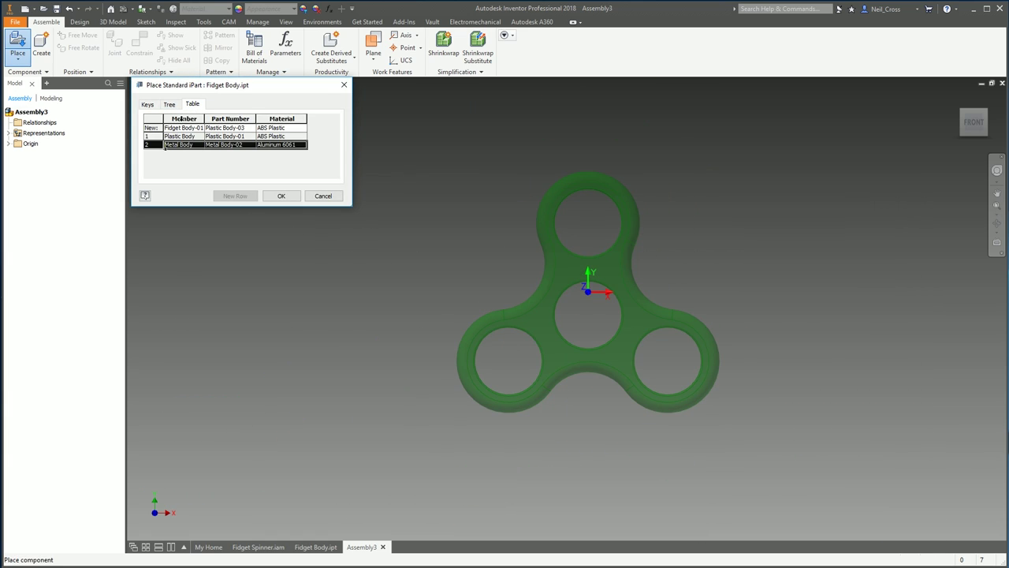
key(Up)
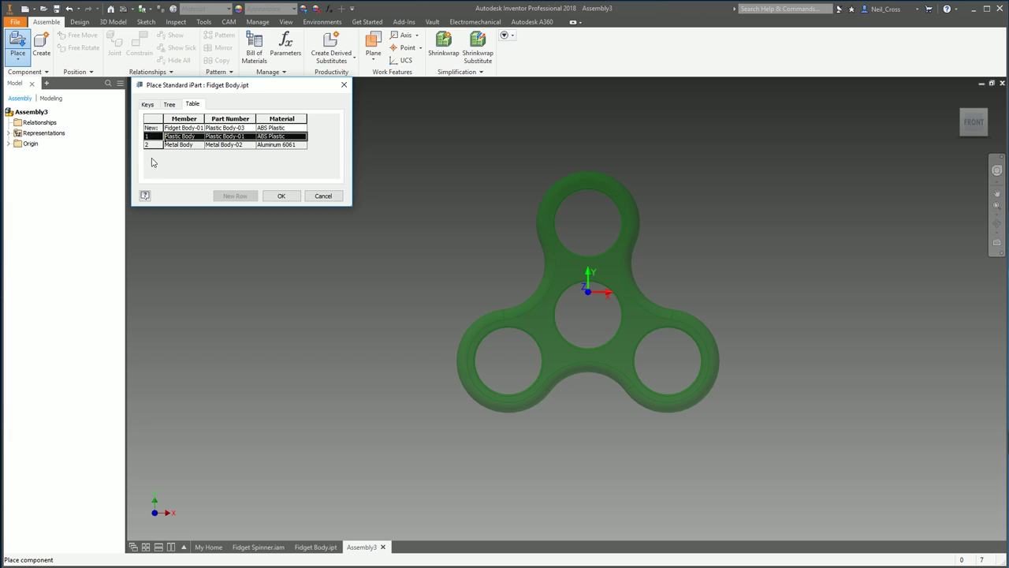
click(152, 105)
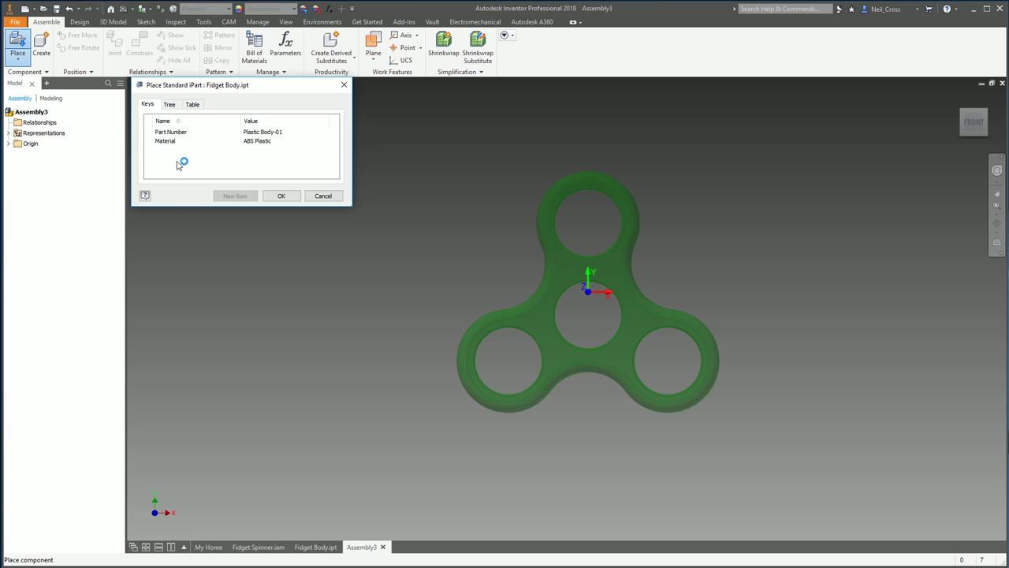
- Choose Aluminum 6061 from all material values and place one Metal Body member, saving every required file
click(274, 143)
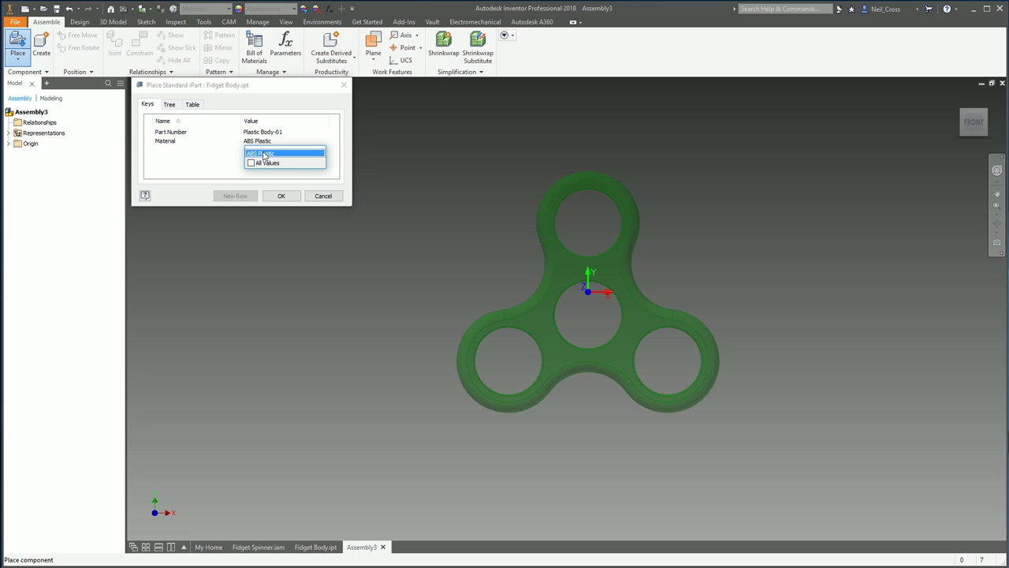
click(251, 163)
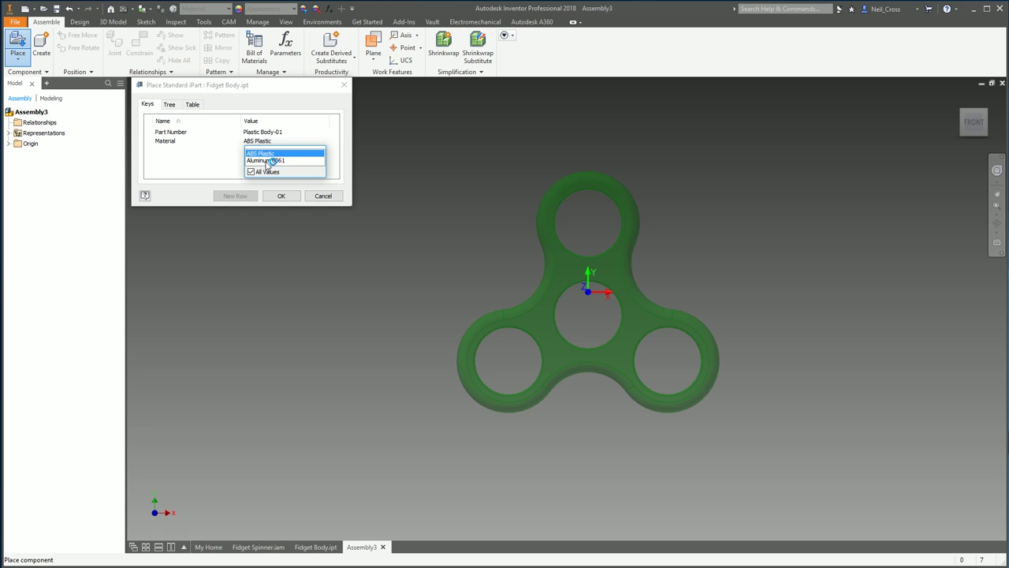
click(268, 161)
click(280, 195)
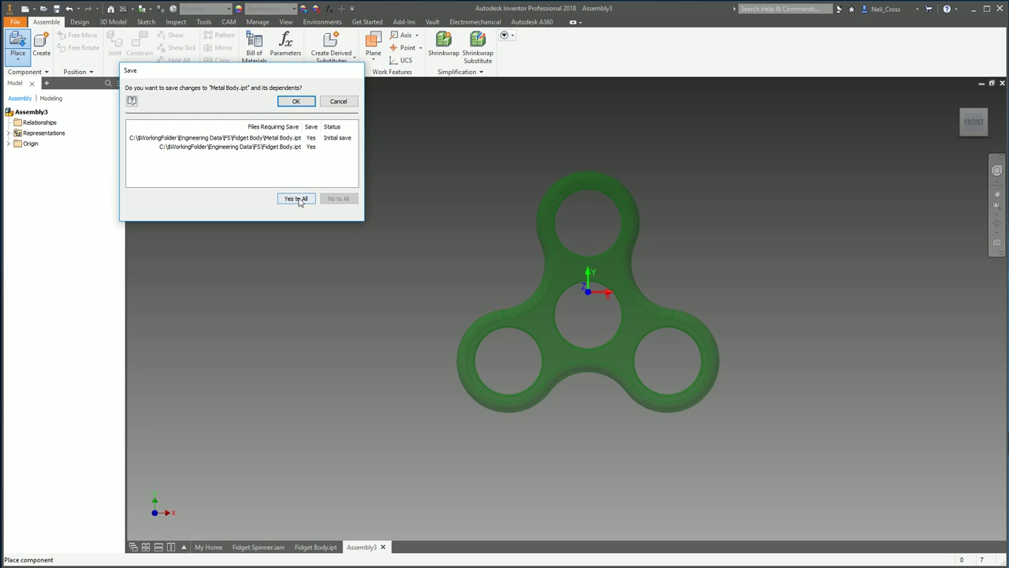
click(297, 199)
click(295, 100)
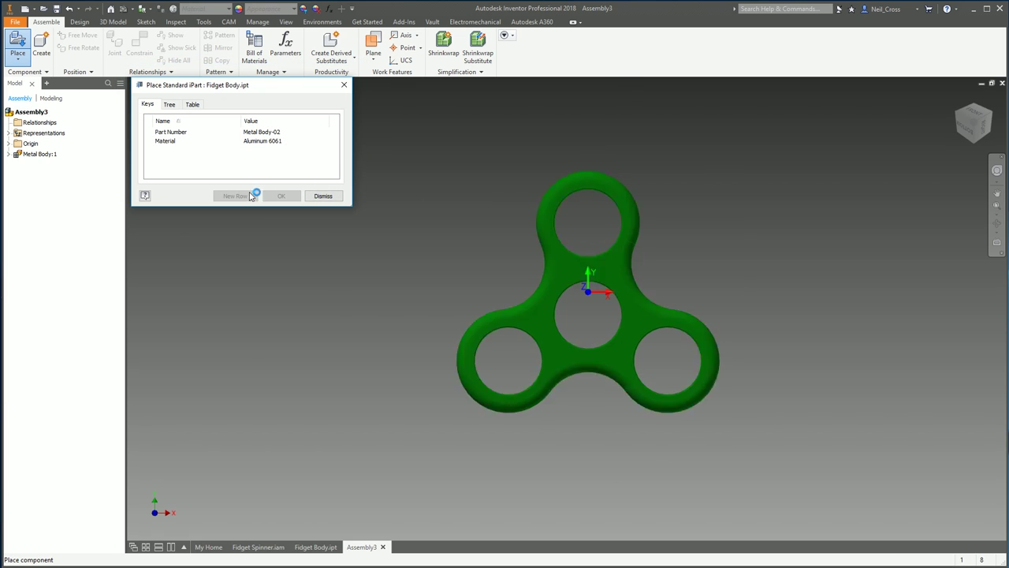
key(F6)
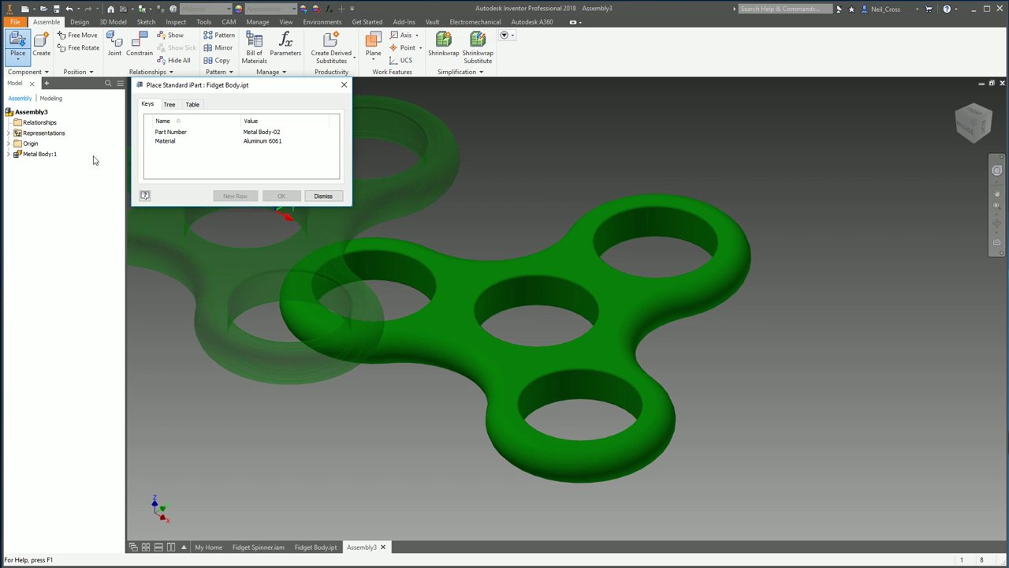
click(322, 195)
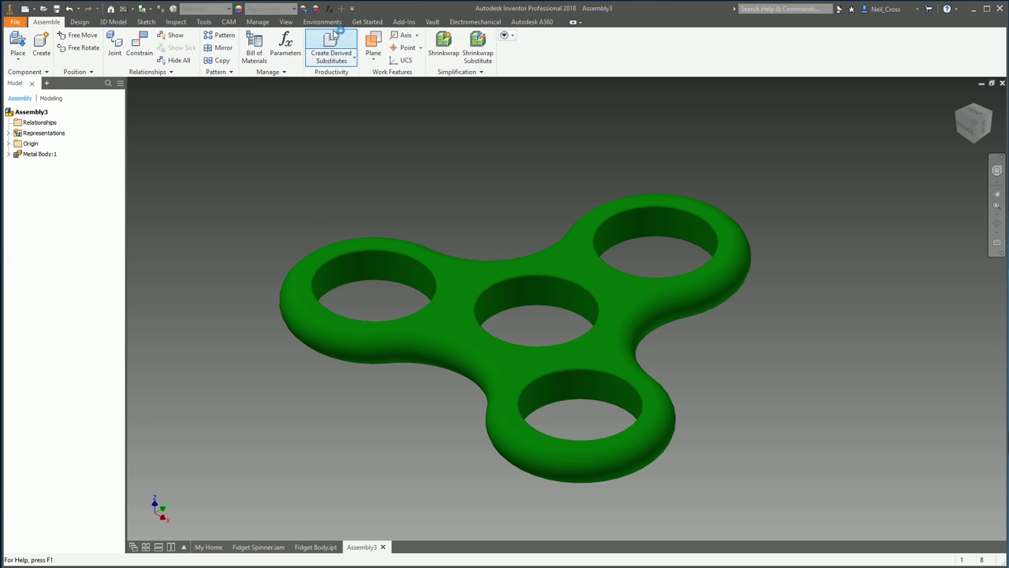
- Start an iAssembly with a second member row and include all Fidget Body:1 attributes as table columns
click(252, 22)
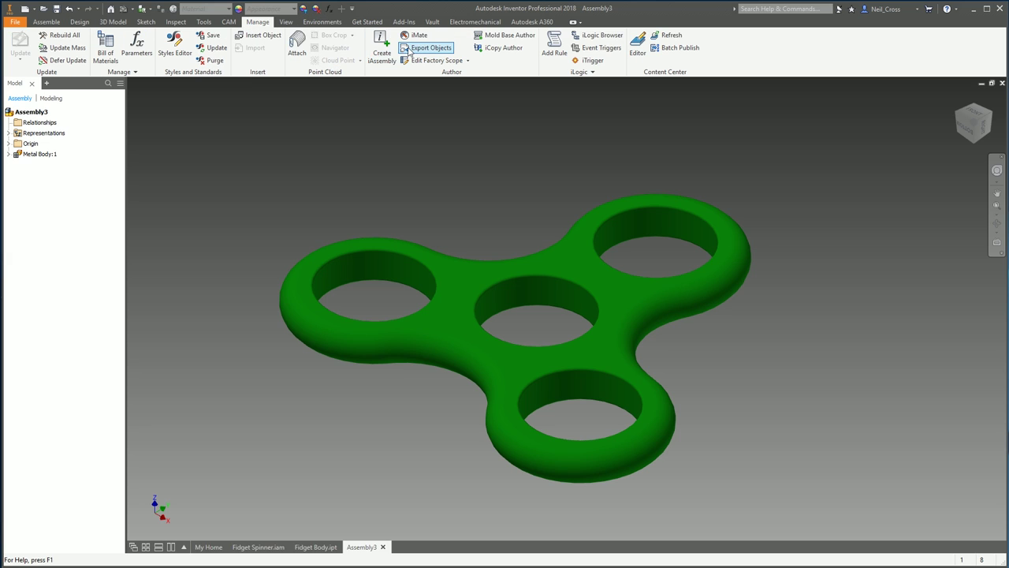
click(382, 47)
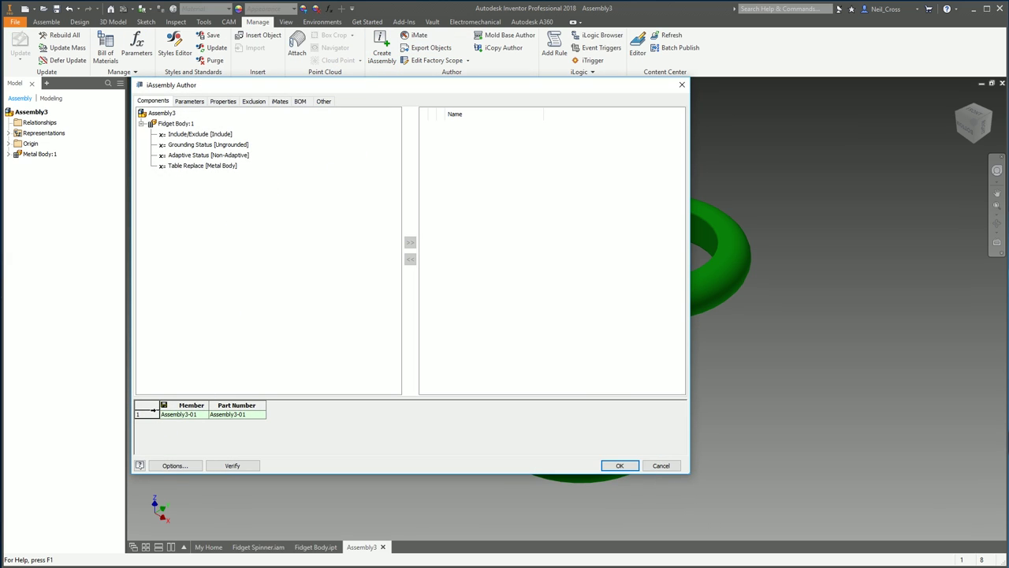
right_click(150, 416)
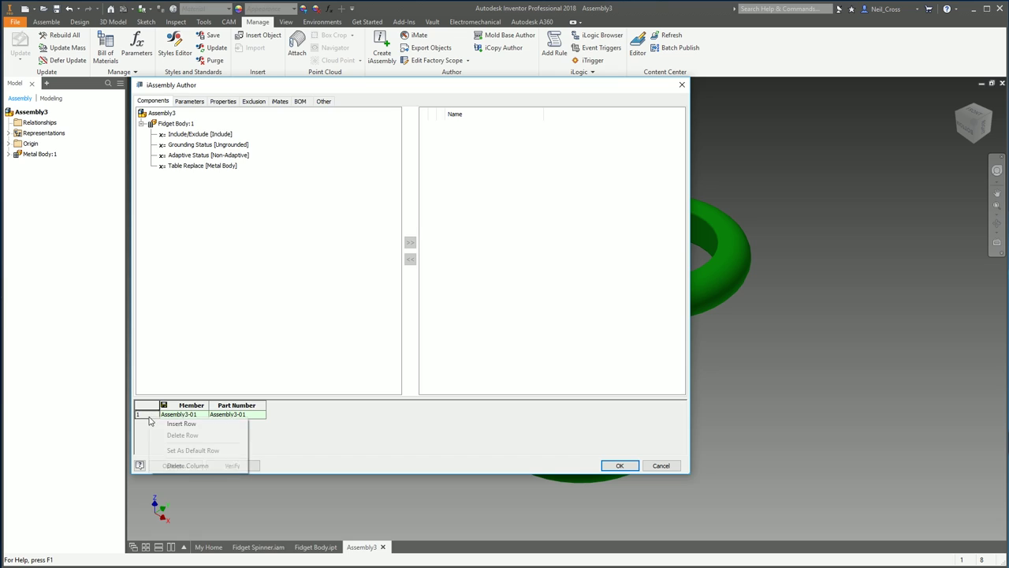
click(168, 423)
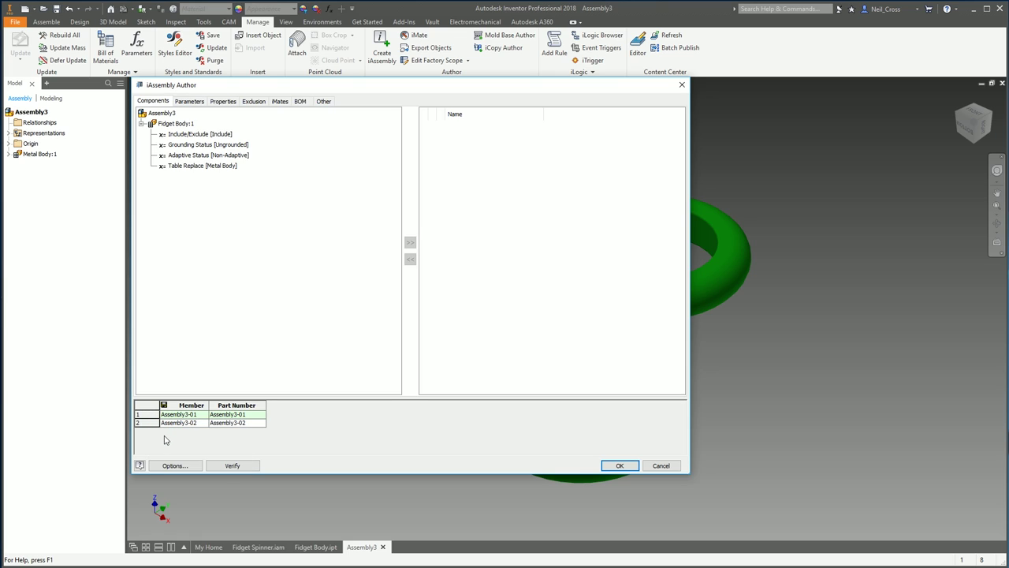
click(175, 124)
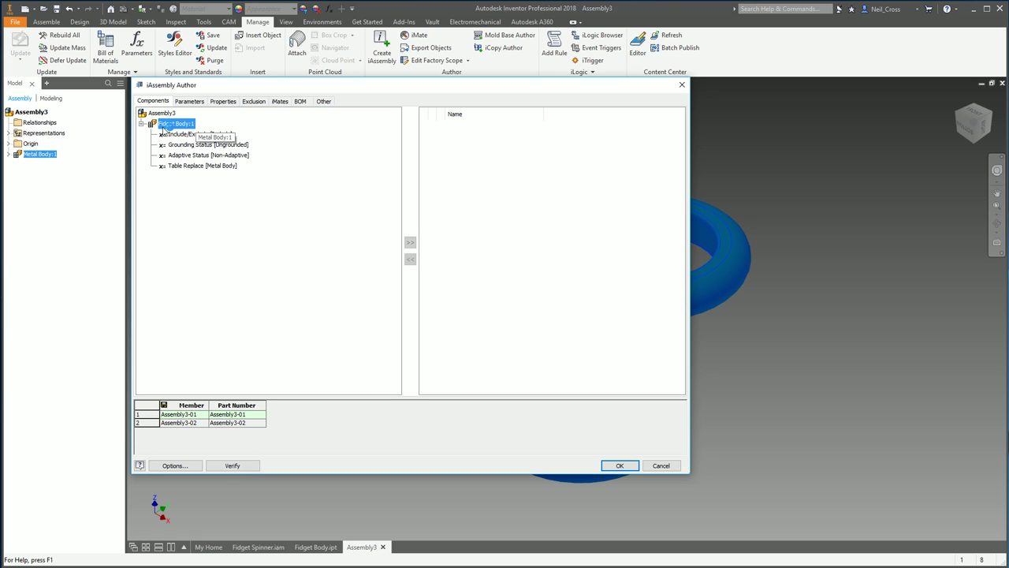
click(410, 242)
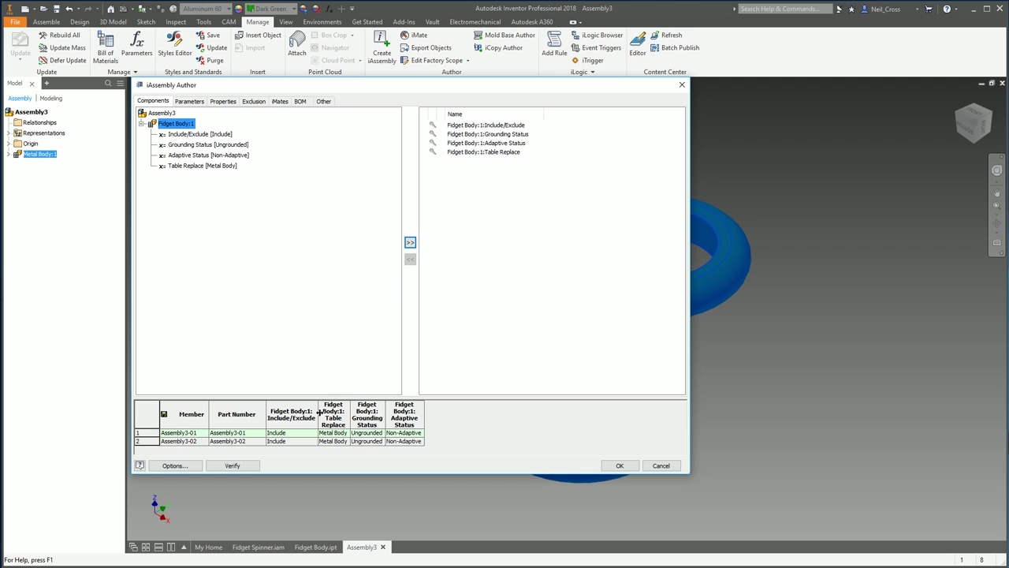
- Set Table Replace for member Assembly3-02 to Plastic Body and finish creating the iAssembly
click(144, 432)
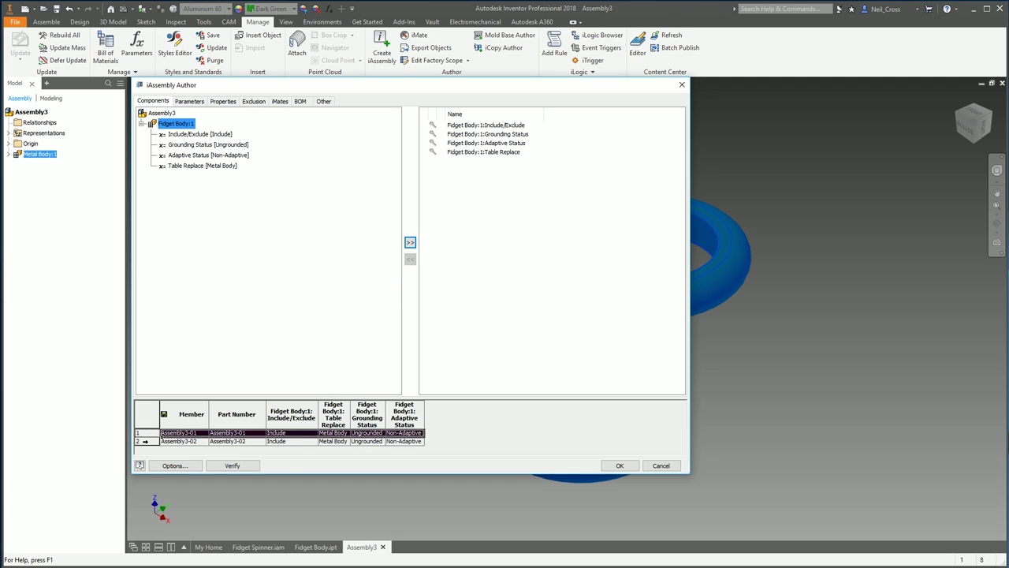
click(144, 440)
click(333, 441)
click(332, 440)
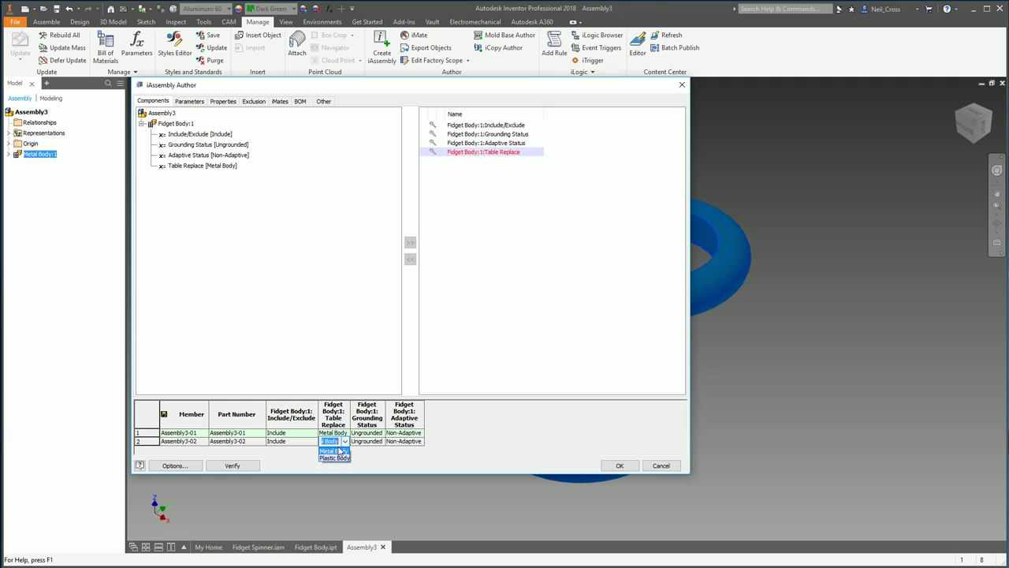
click(618, 467)
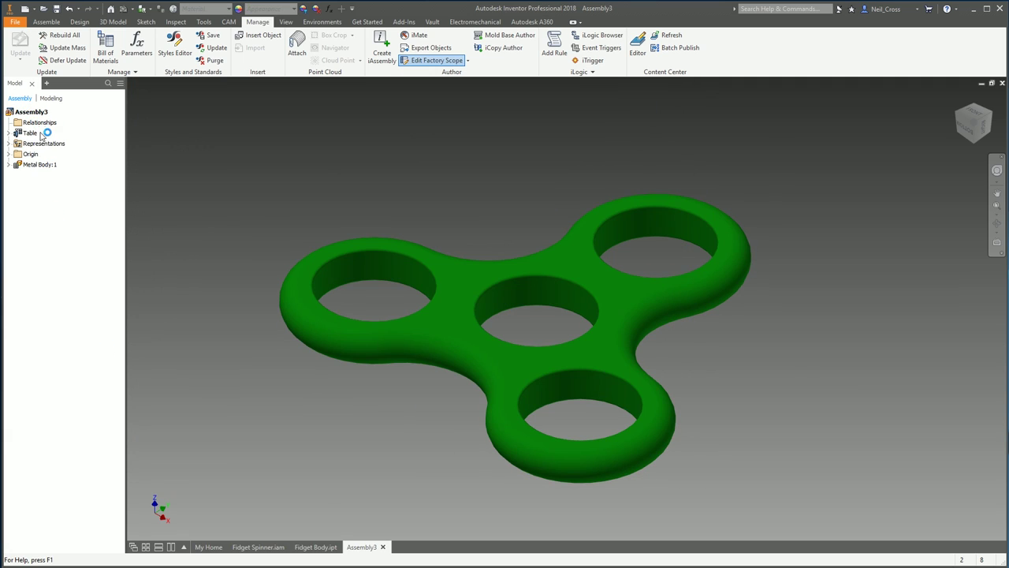
- Expand the iAssembly table in the model tree and activate the Assembly3-02 member
click(8, 133)
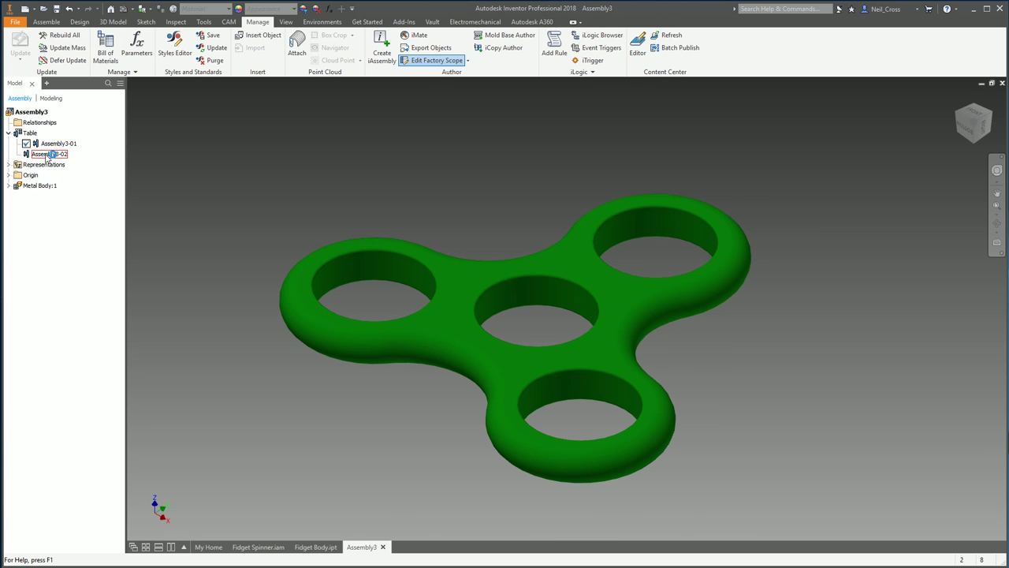
double_click(49, 154)
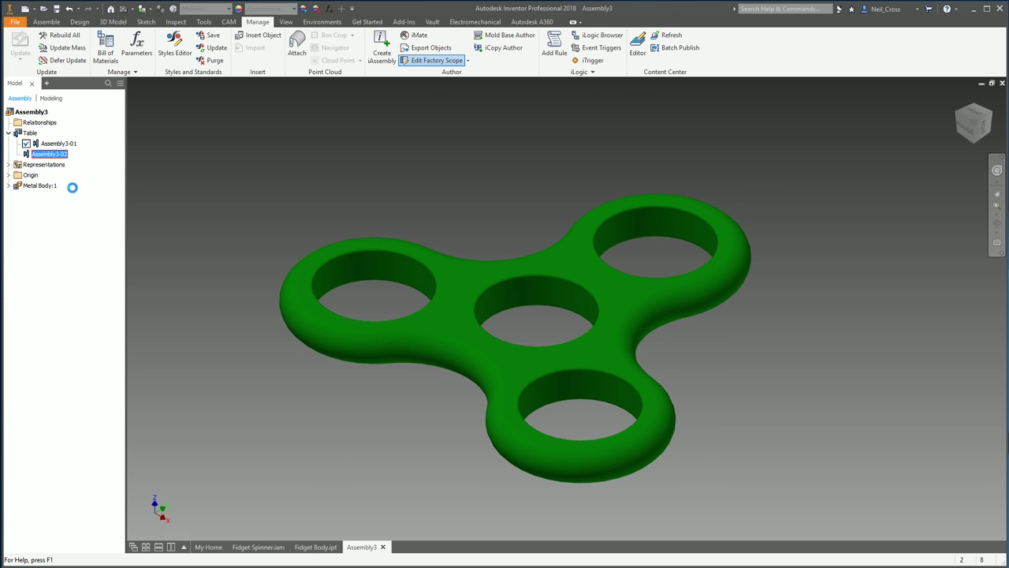